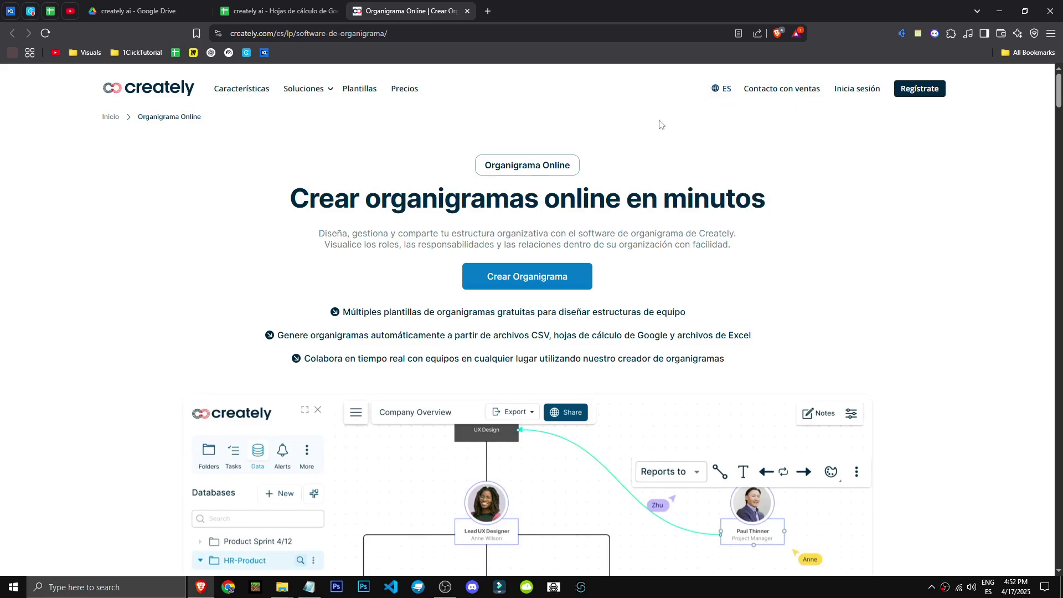
# Switch the org chart landing page to English and read through its features and use cases down to the org chart components section
pyautogui.moveTo(713, 97)
pyautogui.moveTo(336, 233); pyautogui.dragTo(766, 237)
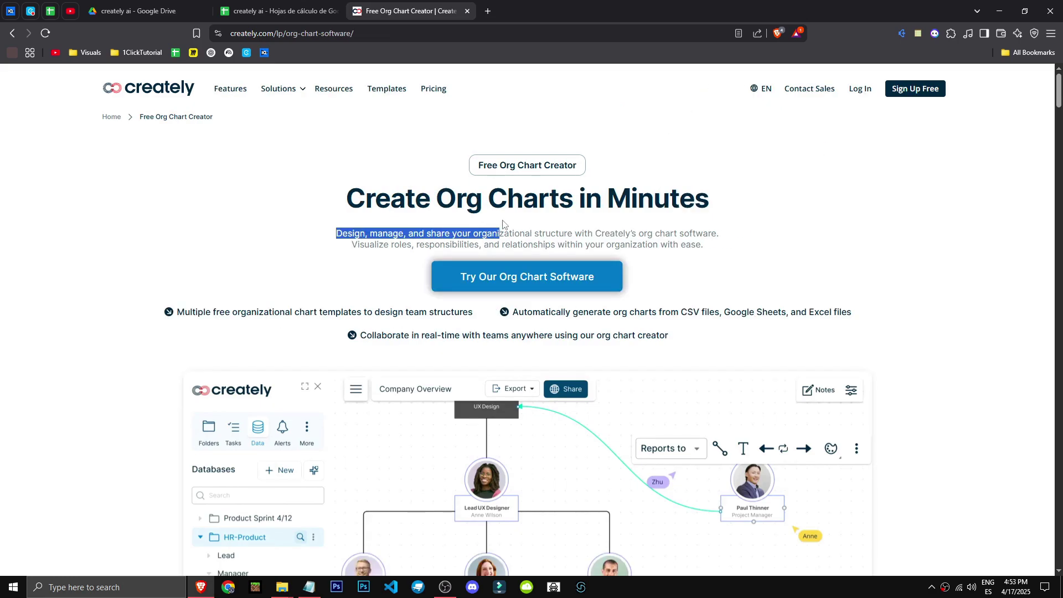
pyautogui.scroll(-4, 160, 344)
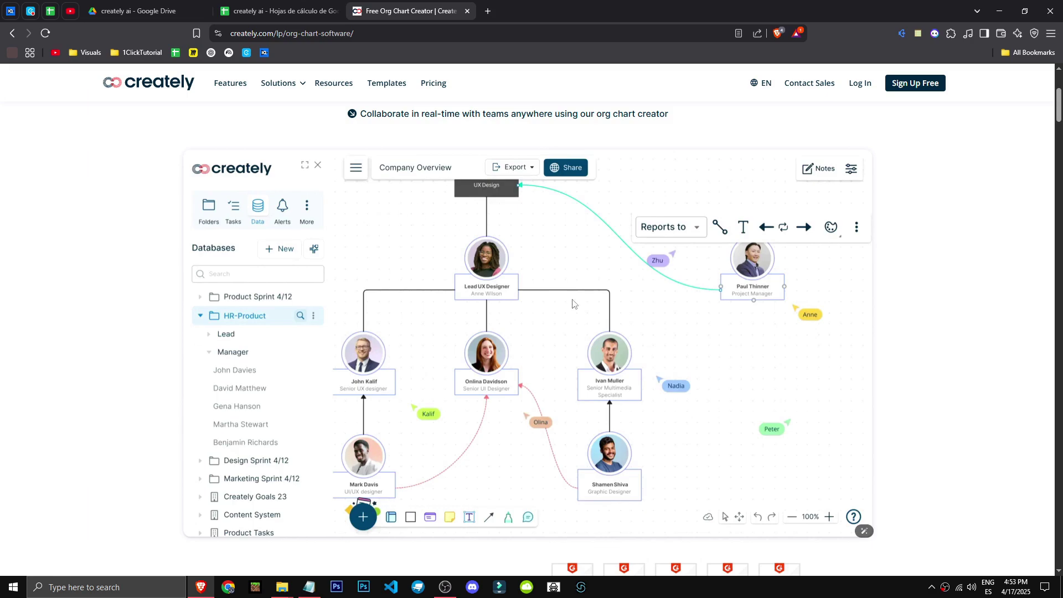
pyautogui.scroll(-6, 646, 342)
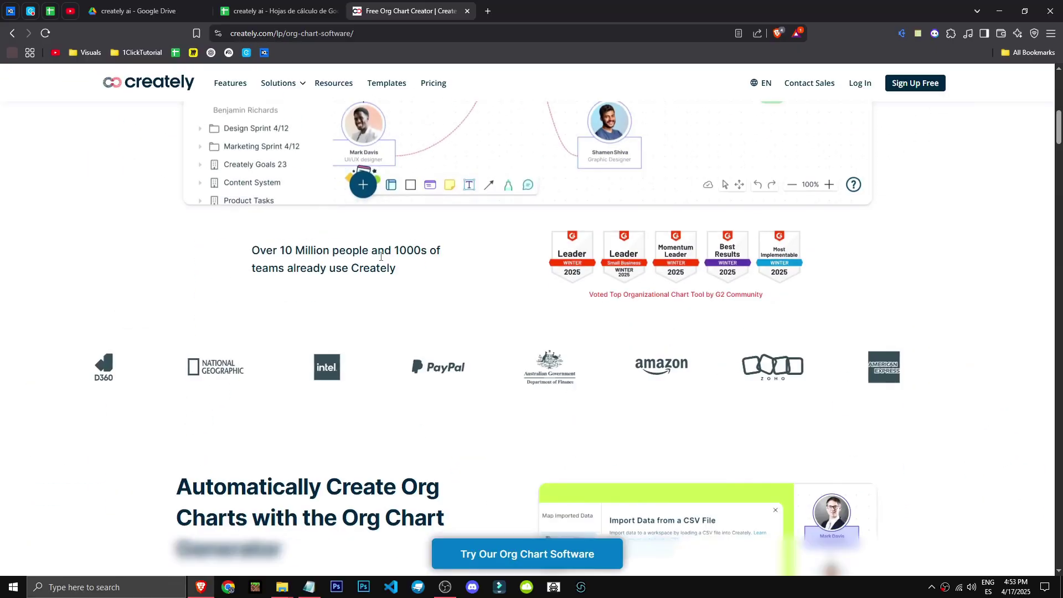
pyautogui.scroll(-4, 670, 224)
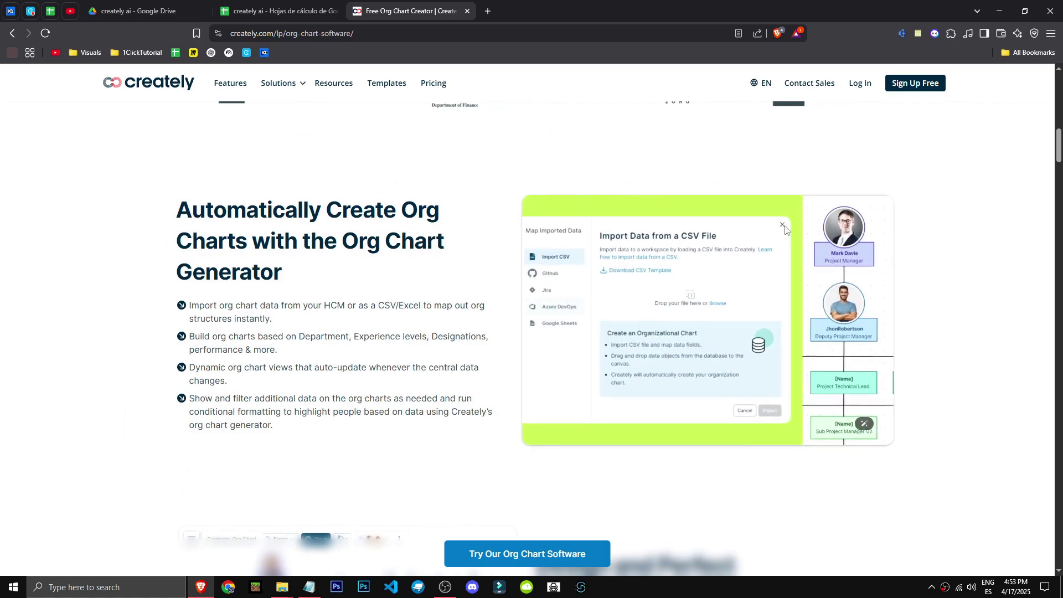
pyautogui.scroll(-6, 377, 240)
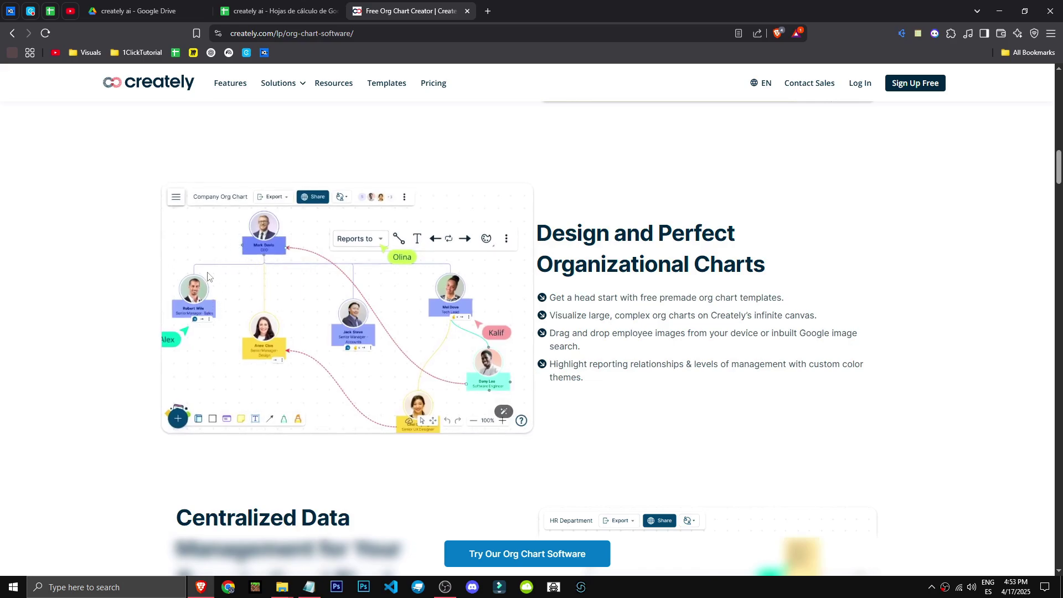
pyautogui.scroll(-20, 207, 277)
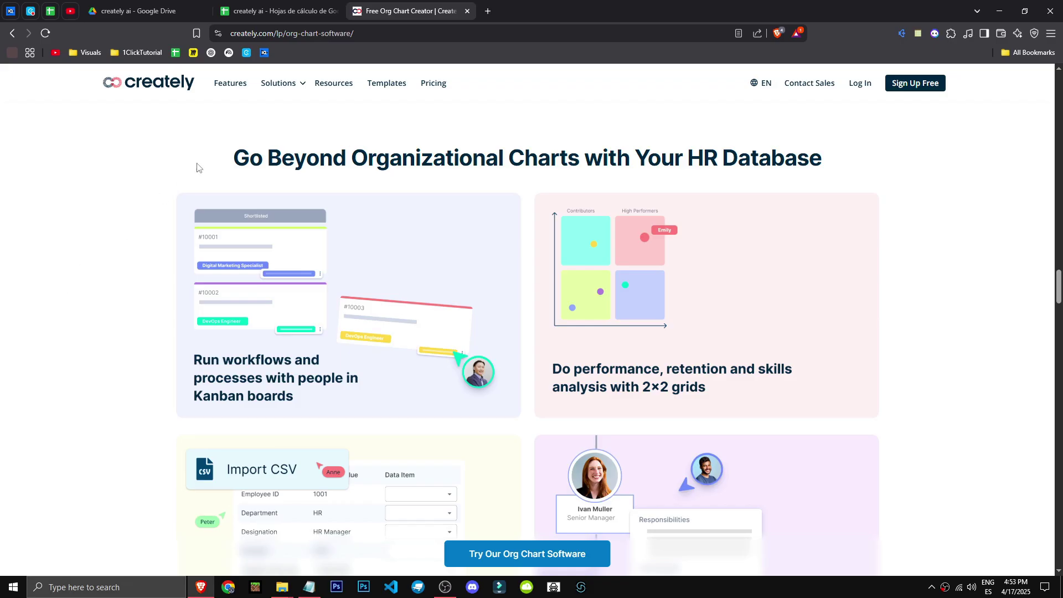
pyautogui.scroll(-2, 217, 145)
pyautogui.scroll(2, 598, 199)
pyautogui.scroll(-15, 796, 288)
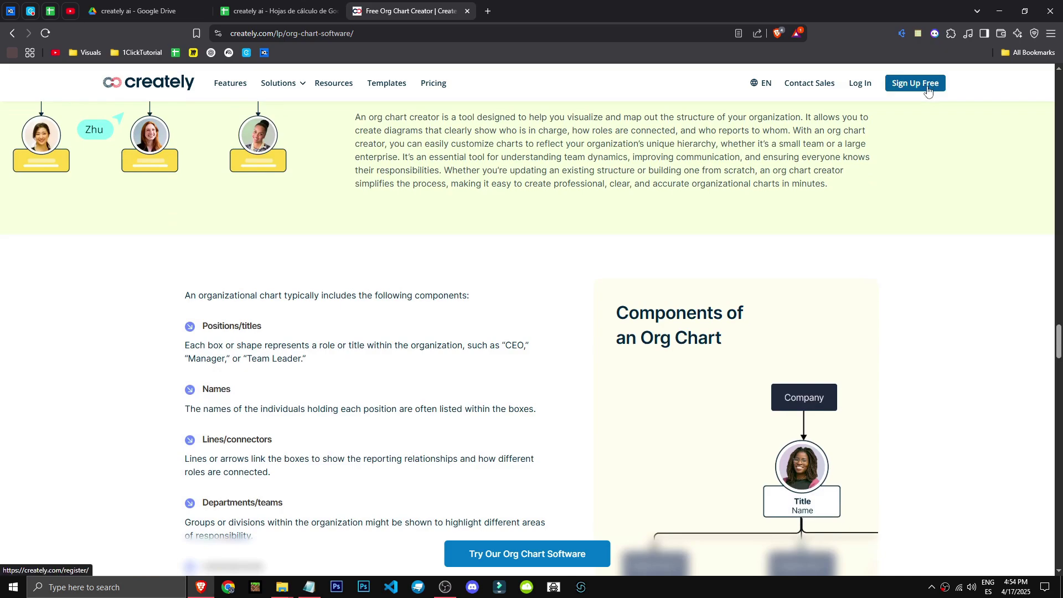
# Open the free sign-up page and register a new account
pyautogui.click(928, 90)
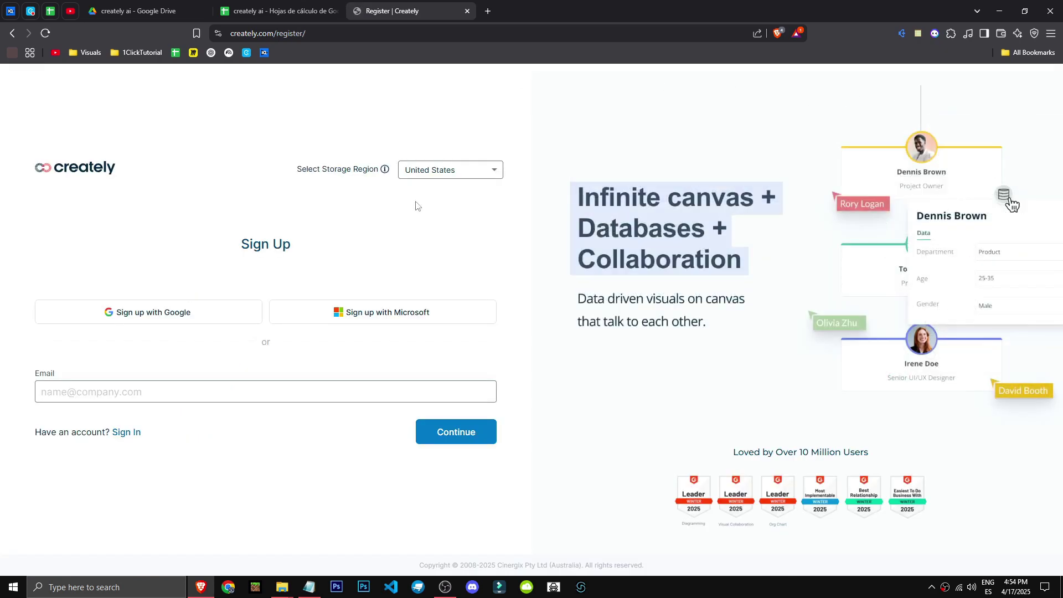
pyautogui.click(309, 312)
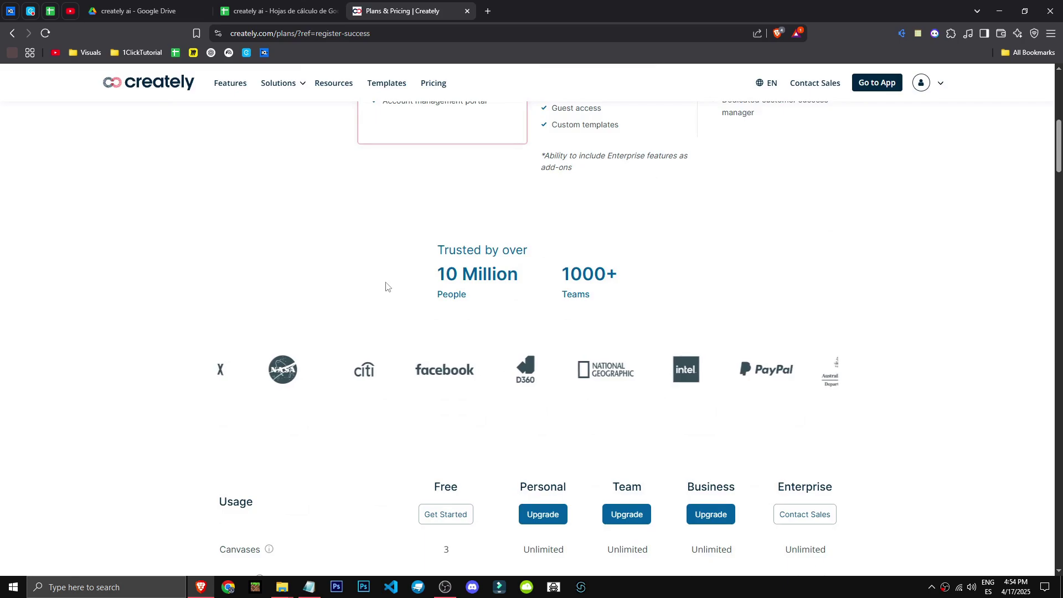
# Review the features and prices of the Personal, Team, Business and Enterprise plans
pyautogui.scroll(7, 409, 321)
pyautogui.scroll(2, 426, 359)
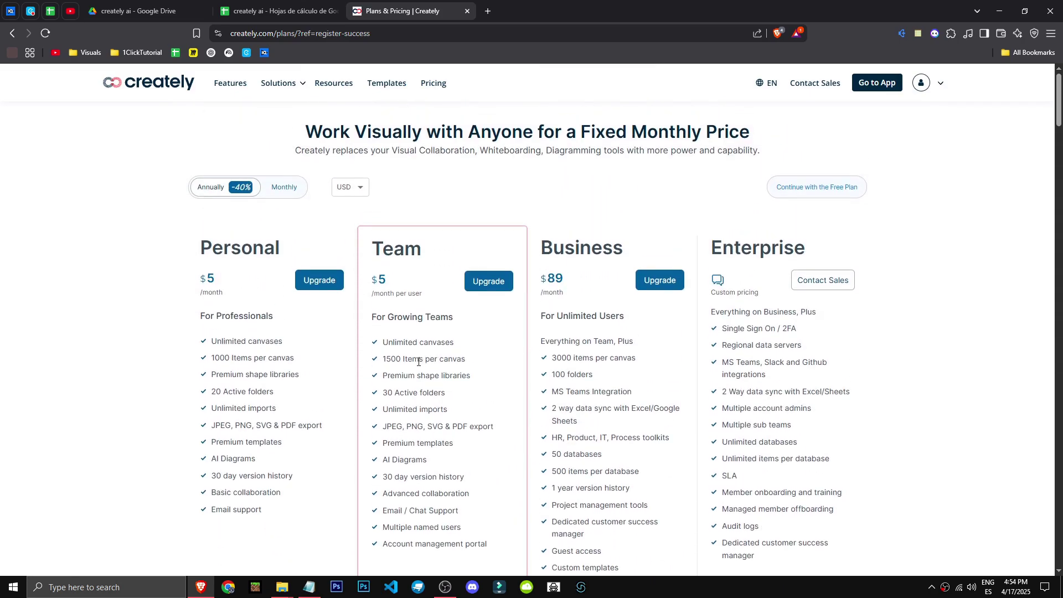
pyautogui.scroll(-10, 399, 370)
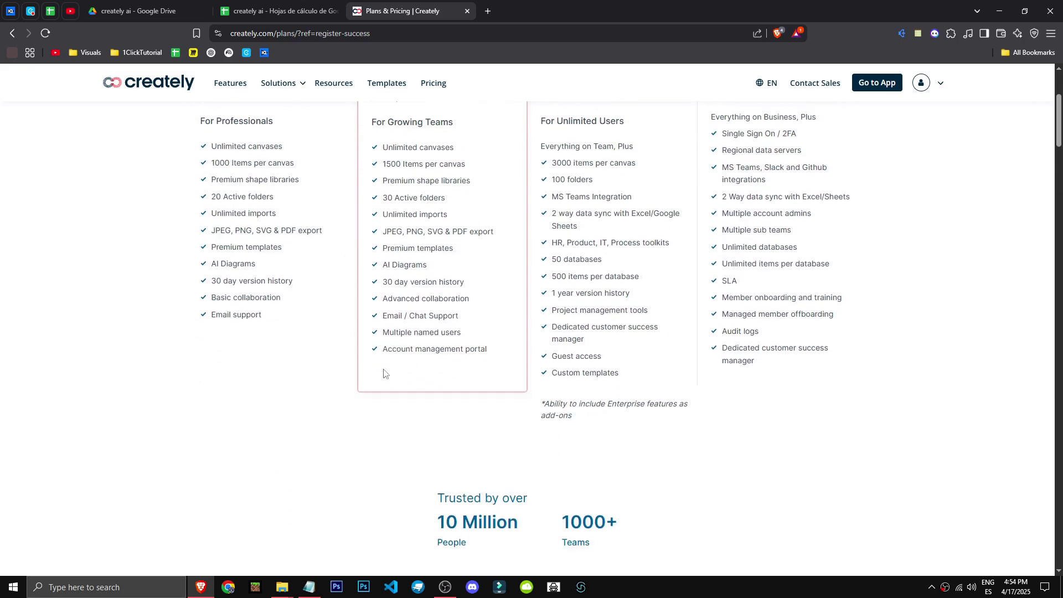
pyautogui.scroll(-1, 91, 432)
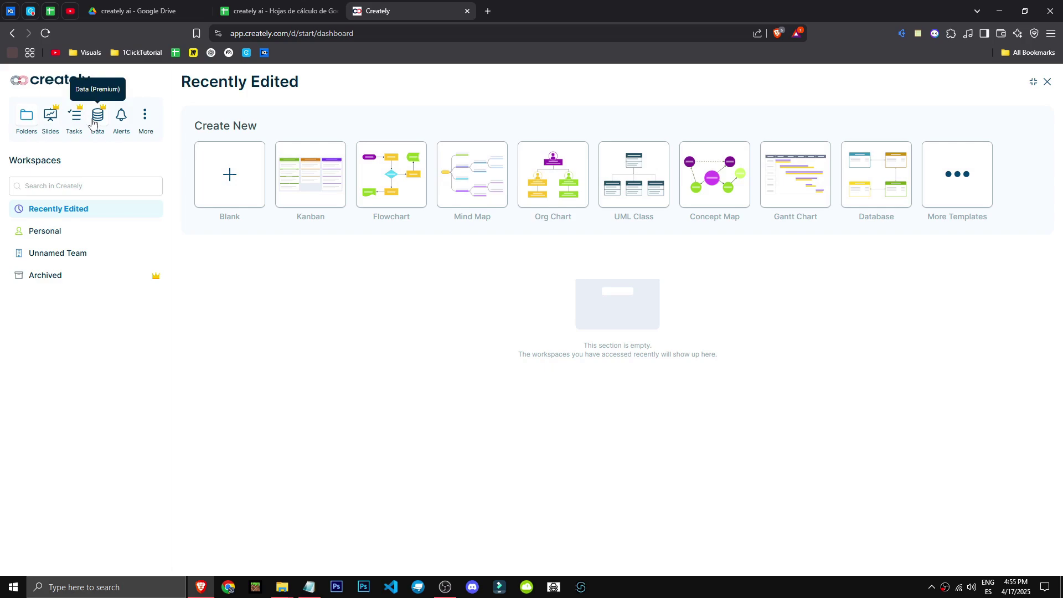
# Look through the Personal workspaces and create a new workspace from the Org Chart template
pyautogui.click(111, 236)
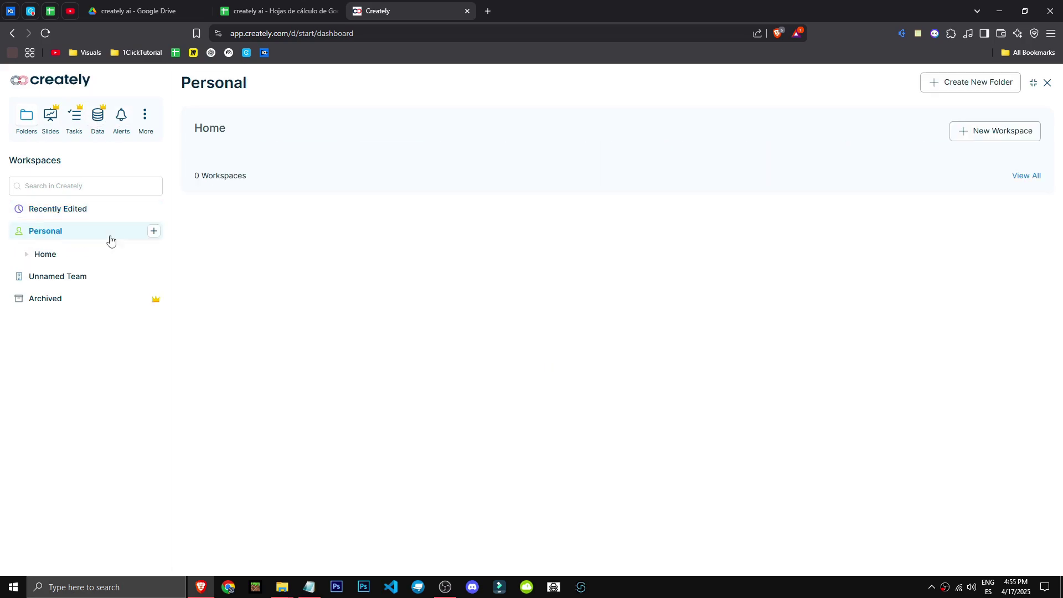
pyautogui.click(79, 209)
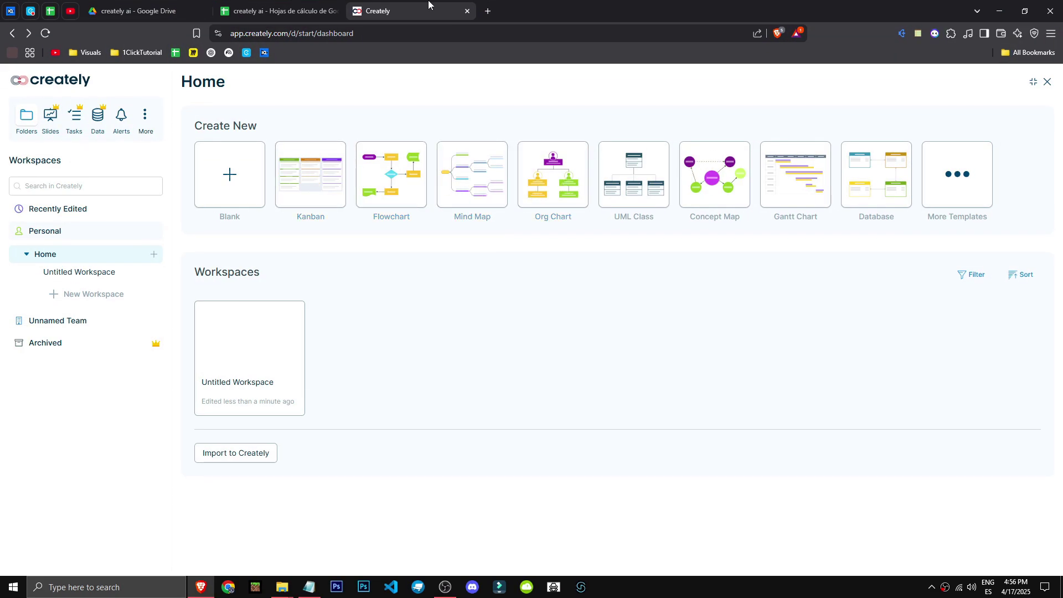
pyautogui.click(547, 193)
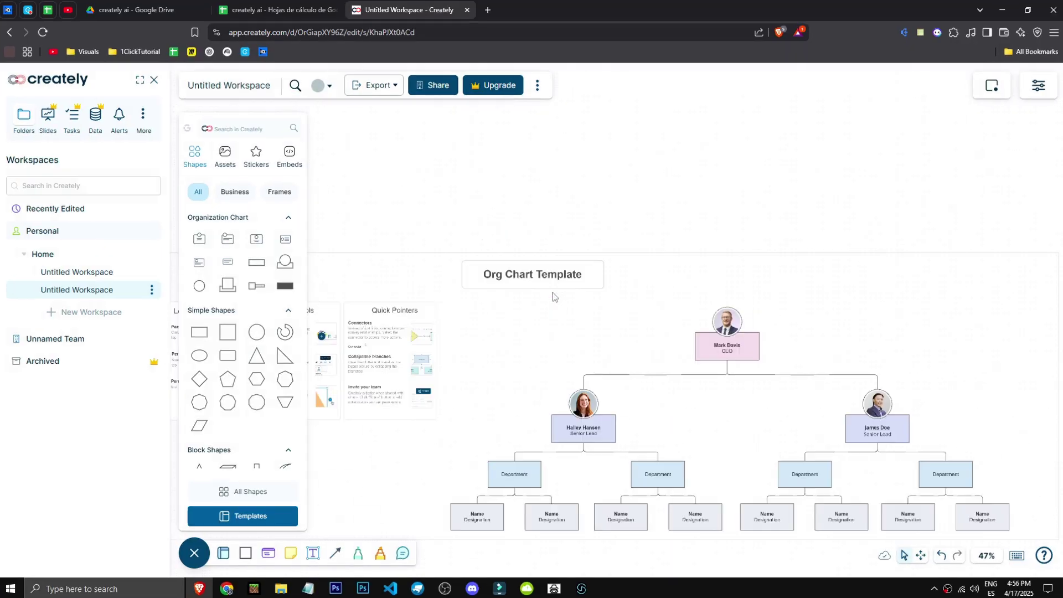
# Delete the whole Org Chart template frame from the canvas and undo the deletion
pyautogui.click(553, 294)
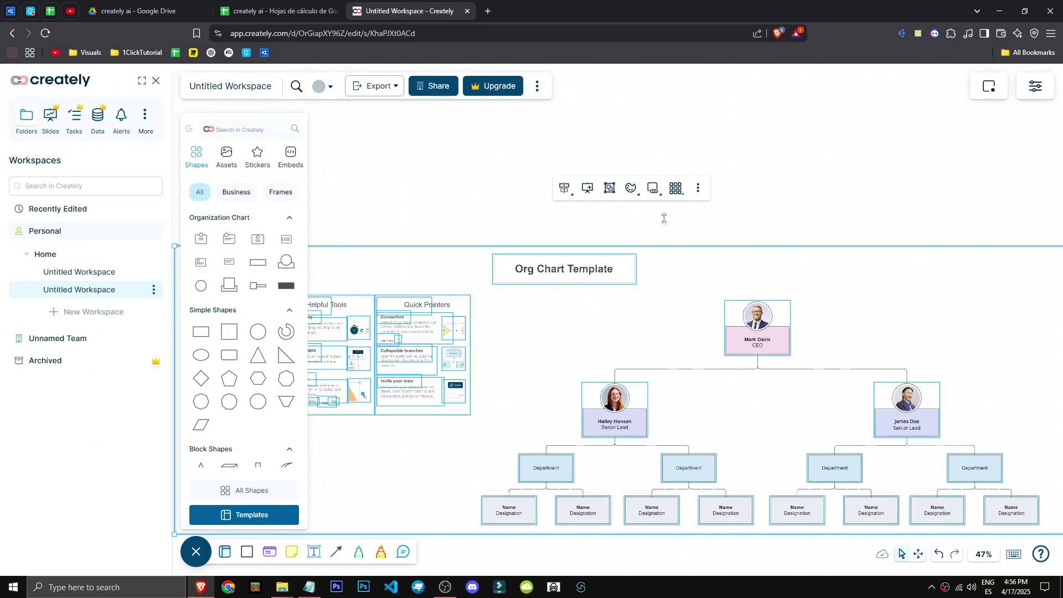
pyautogui.click(670, 232)
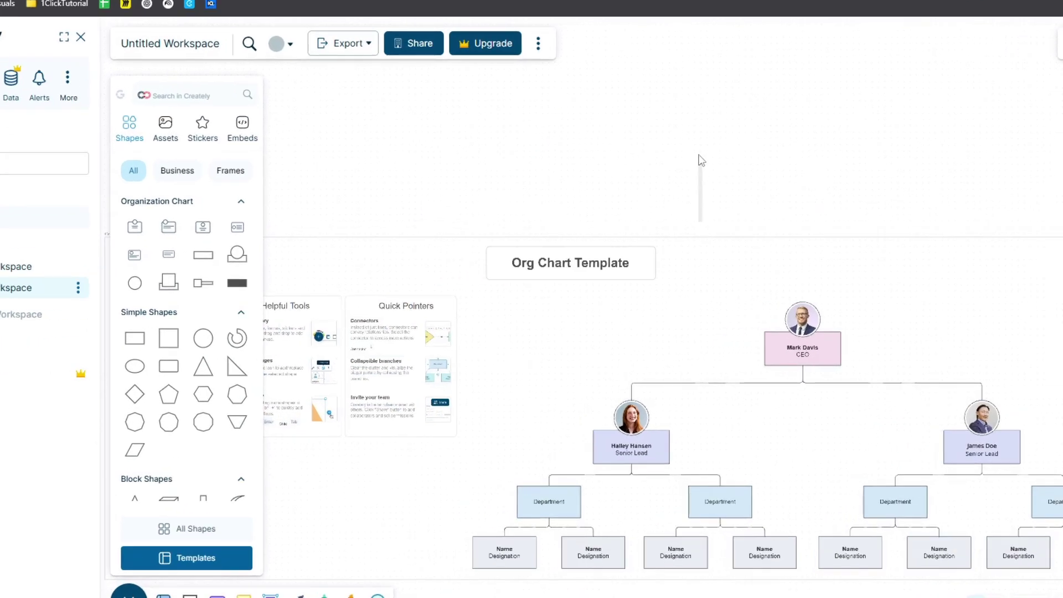
pyautogui.scroll(-5, 701, 160)
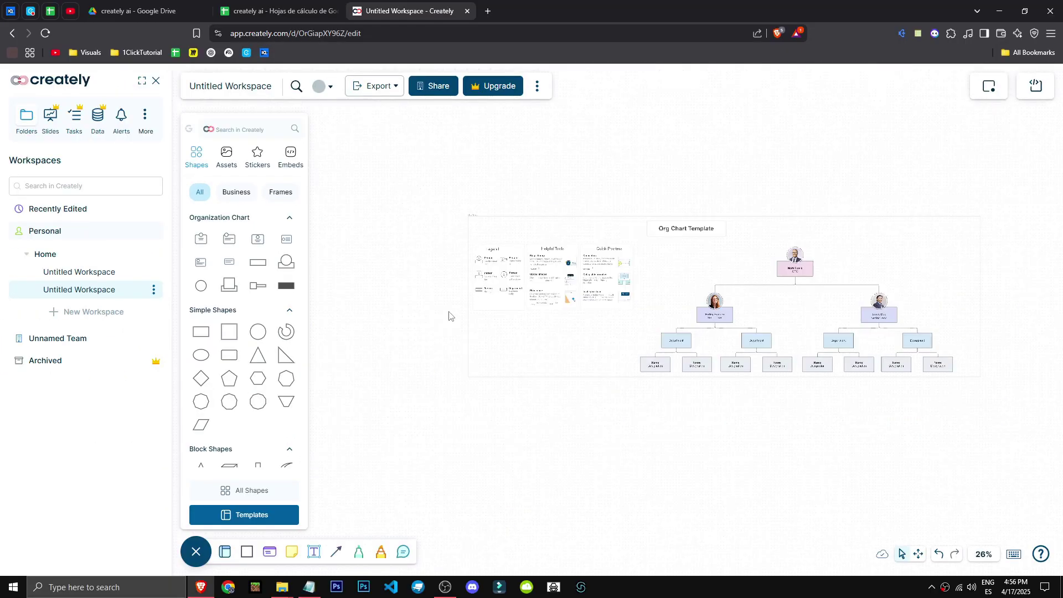
pyautogui.click(528, 377)
pyautogui.press('Delete')
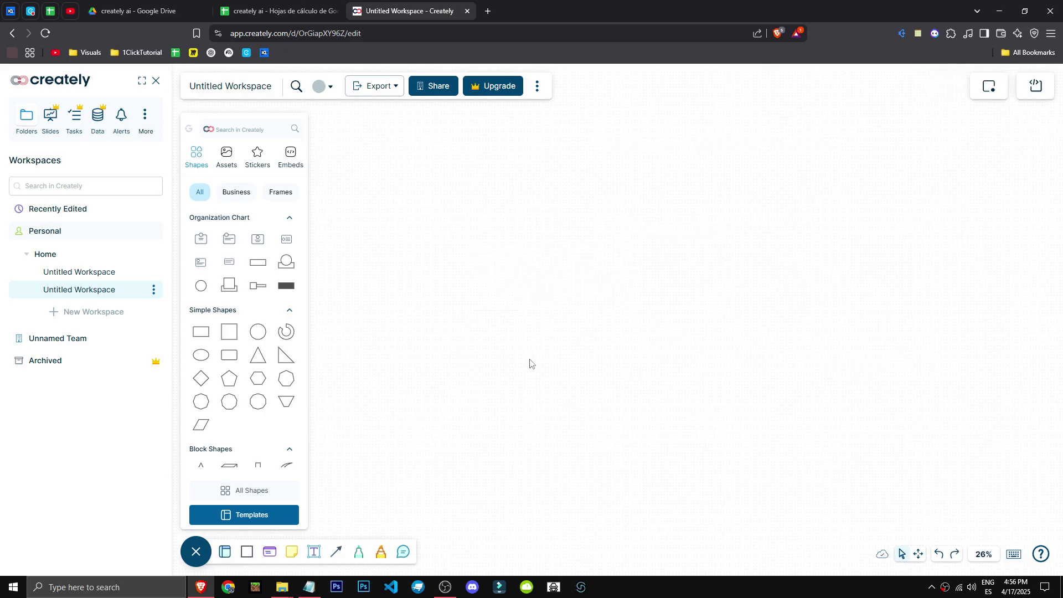
pyautogui.hotkey('ctrl', 'z')
pyautogui.scroll(2, 527, 328)
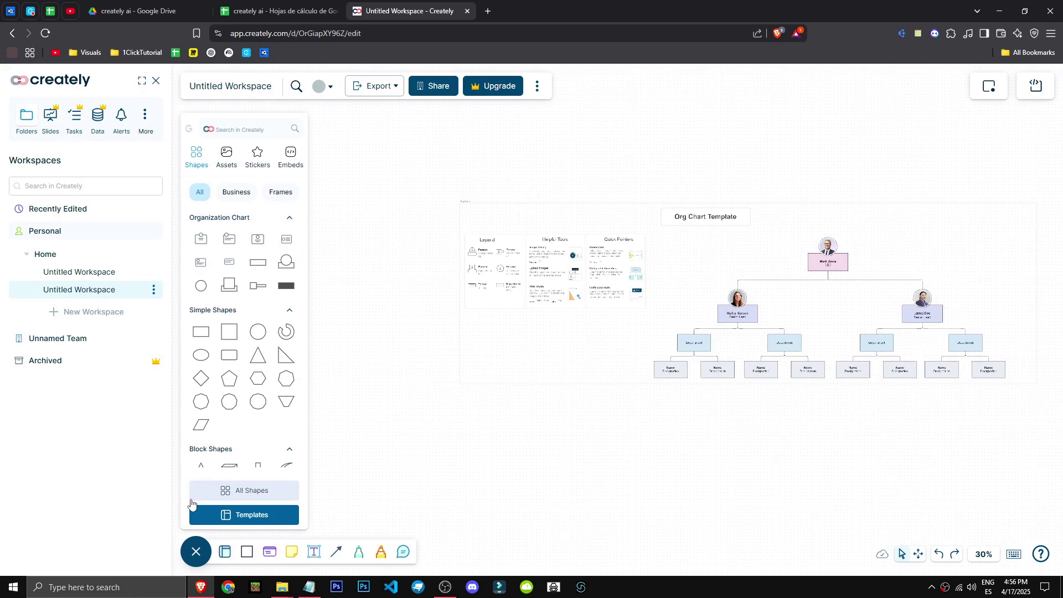
# Hide the shapes library and the workspaces sidebar, and rename the workspace to "test"
pyautogui.click(196, 552)
pyautogui.click(156, 81)
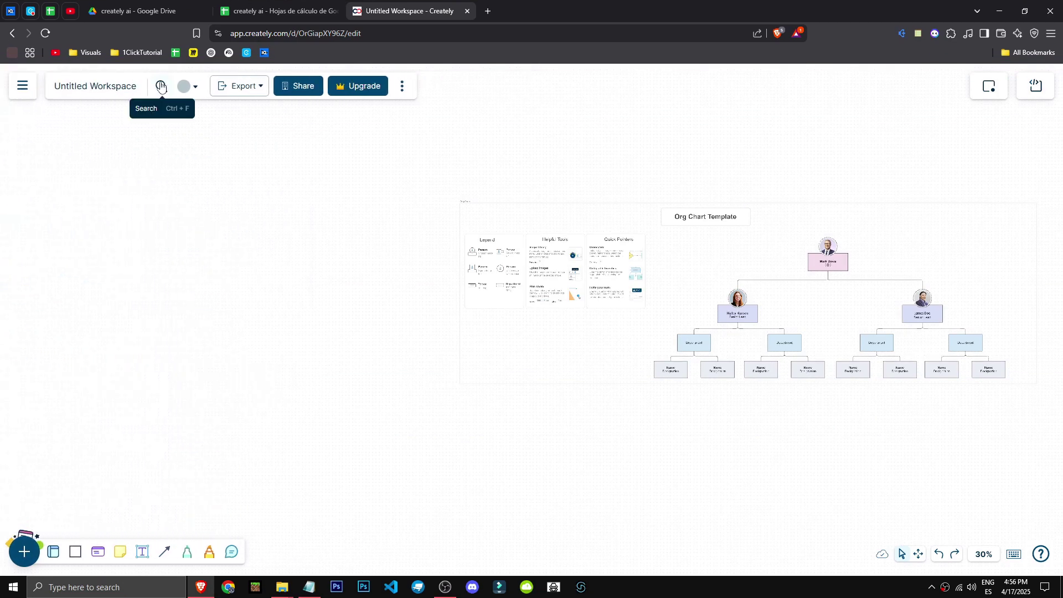
pyautogui.click(22, 86)
pyautogui.click(156, 81)
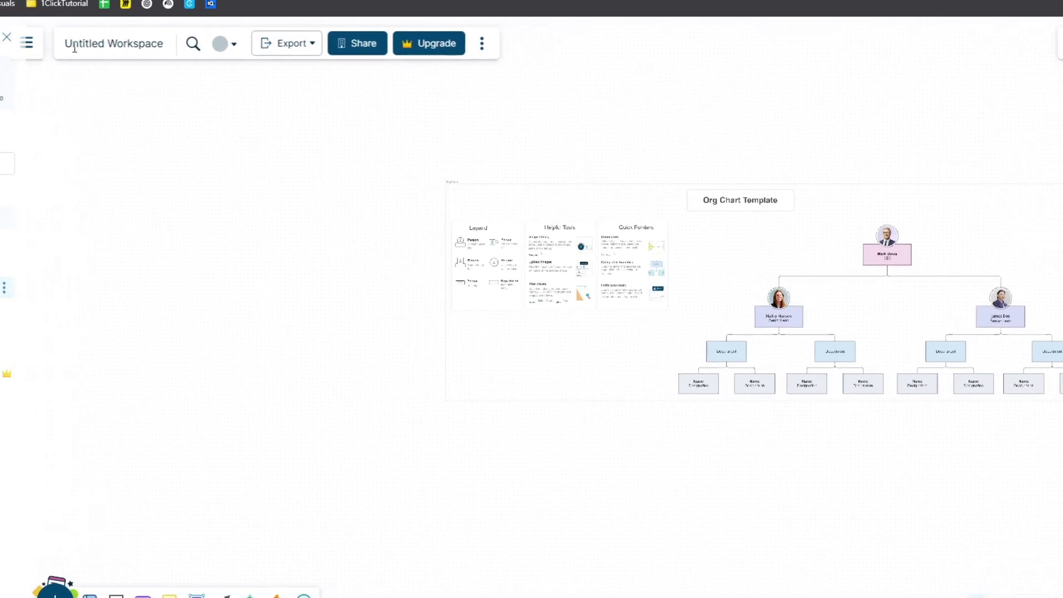
pyautogui.write('test')
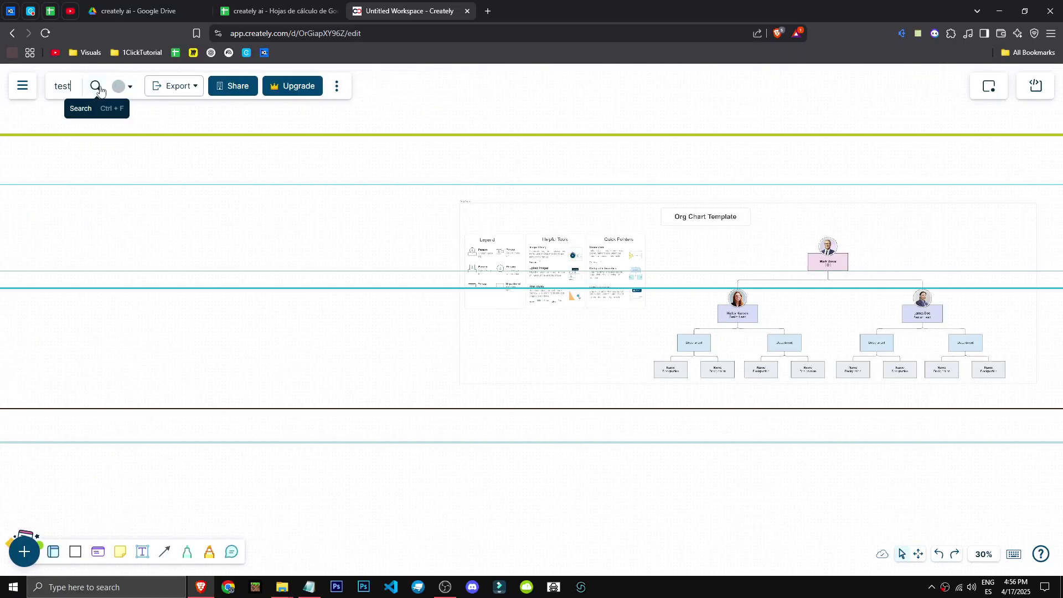
# Turn on Spotlight Me so that others can follow the view of the workspace
pyautogui.click(129, 85)
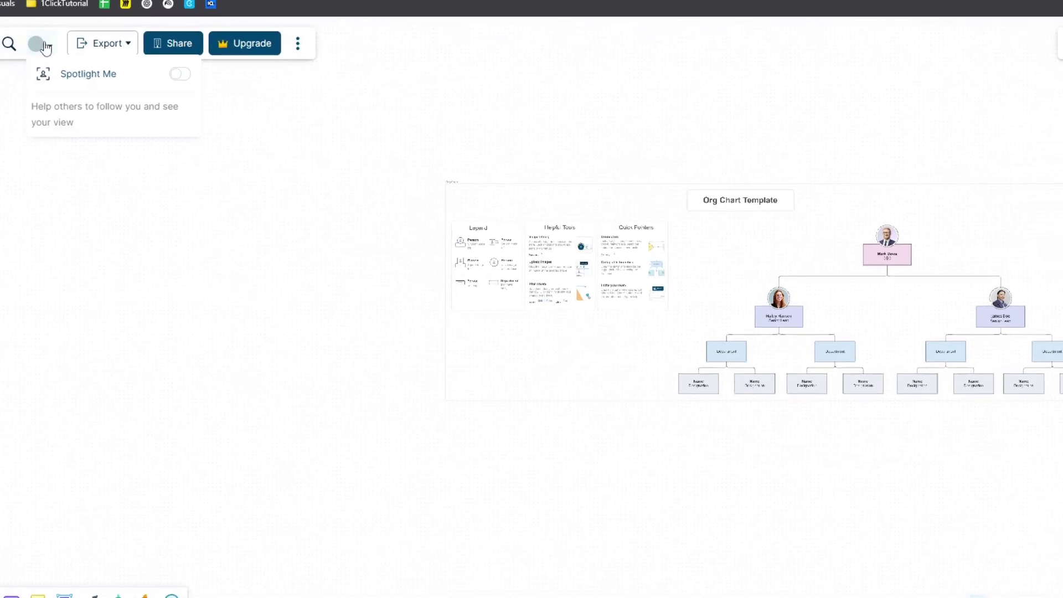
pyautogui.click(232, 111)
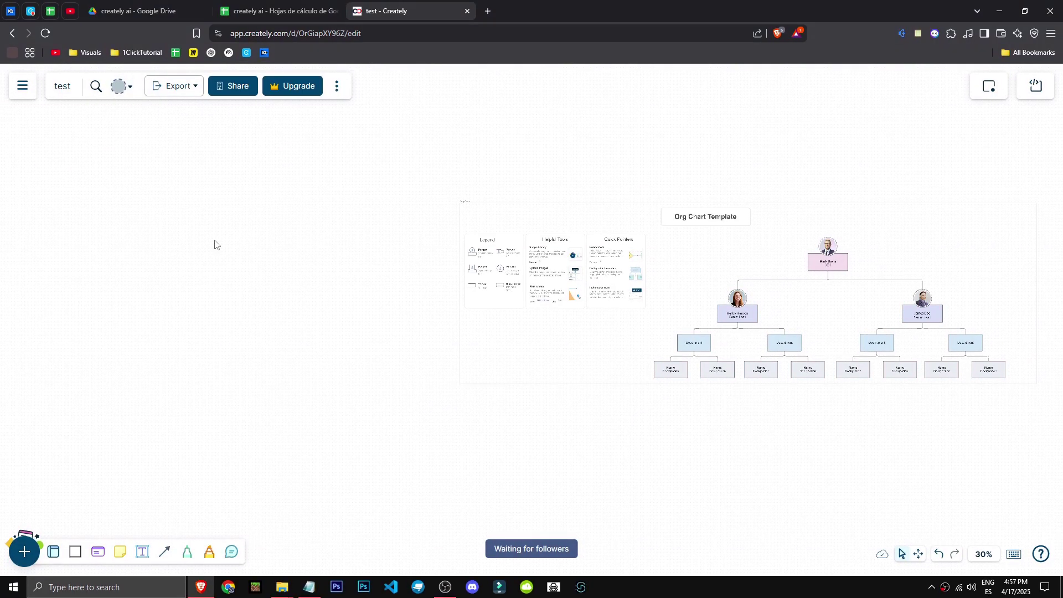
pyautogui.click(118, 87)
pyautogui.click(231, 113)
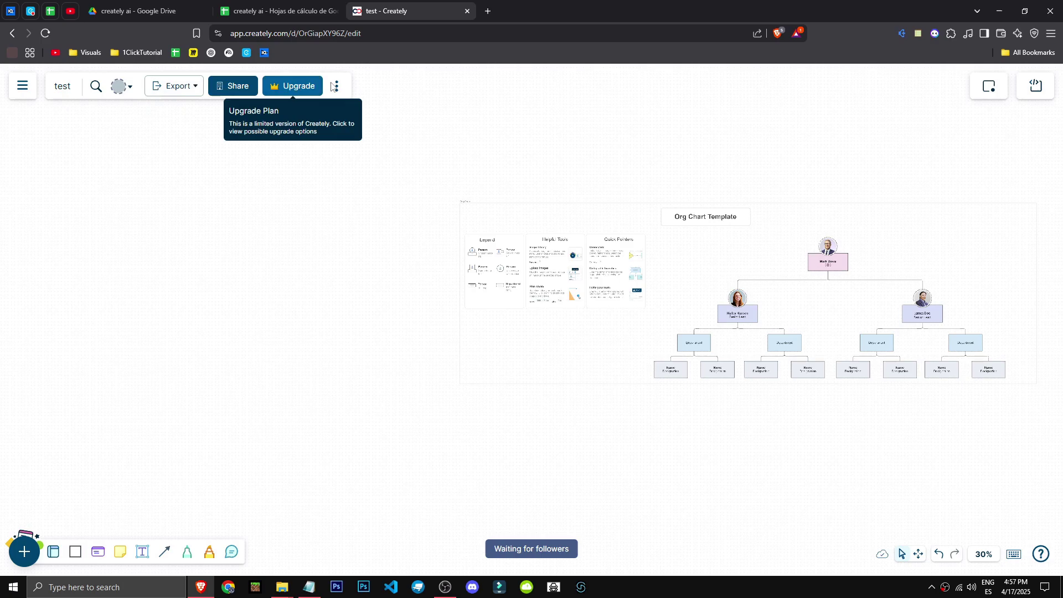
# Examine the voting session feature and the Visual Editor's Mind Map code, and close the editor
pyautogui.click(989, 88)
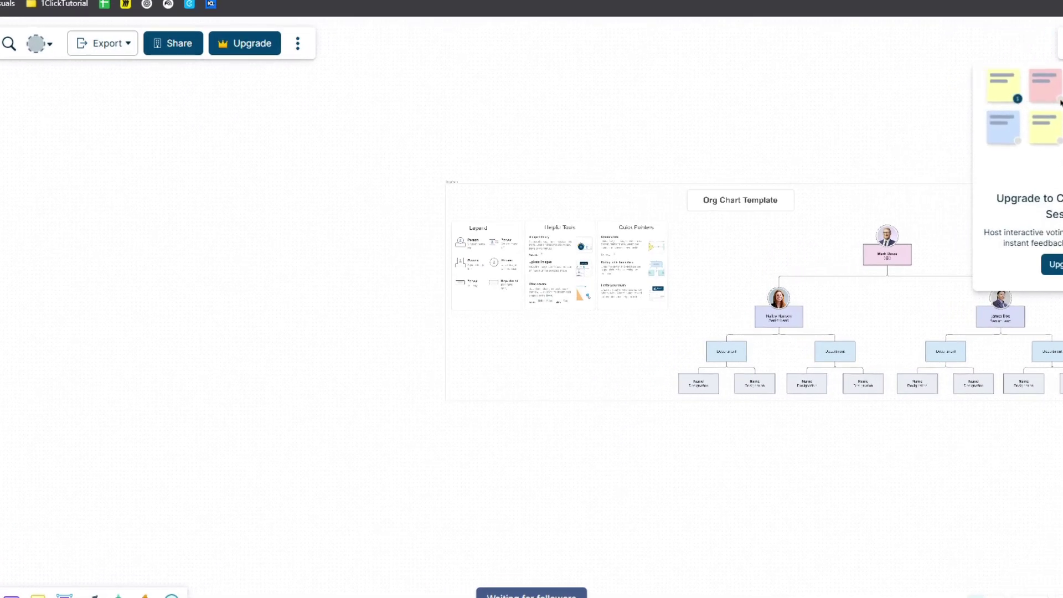
pyautogui.click(1043, 114)
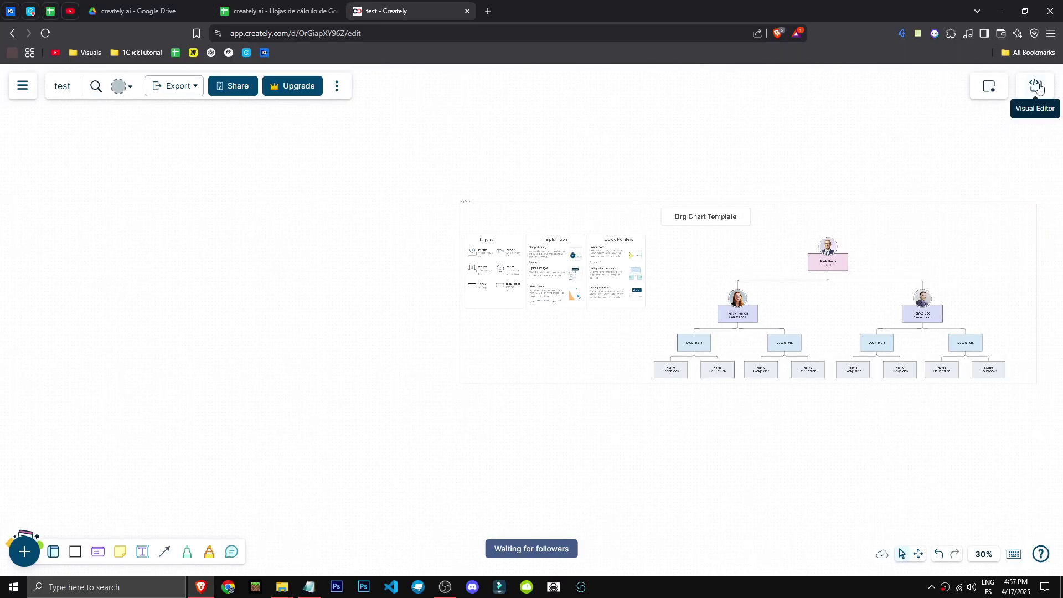
pyautogui.click(1039, 88)
pyautogui.click(865, 170)
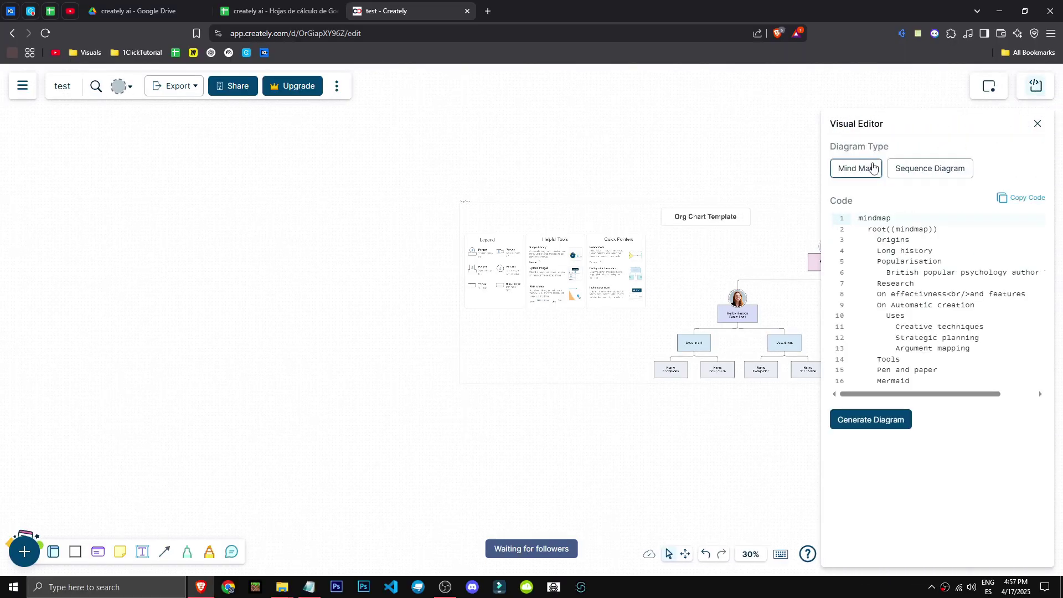
pyautogui.moveTo(920, 395); pyautogui.dragTo(991, 392)
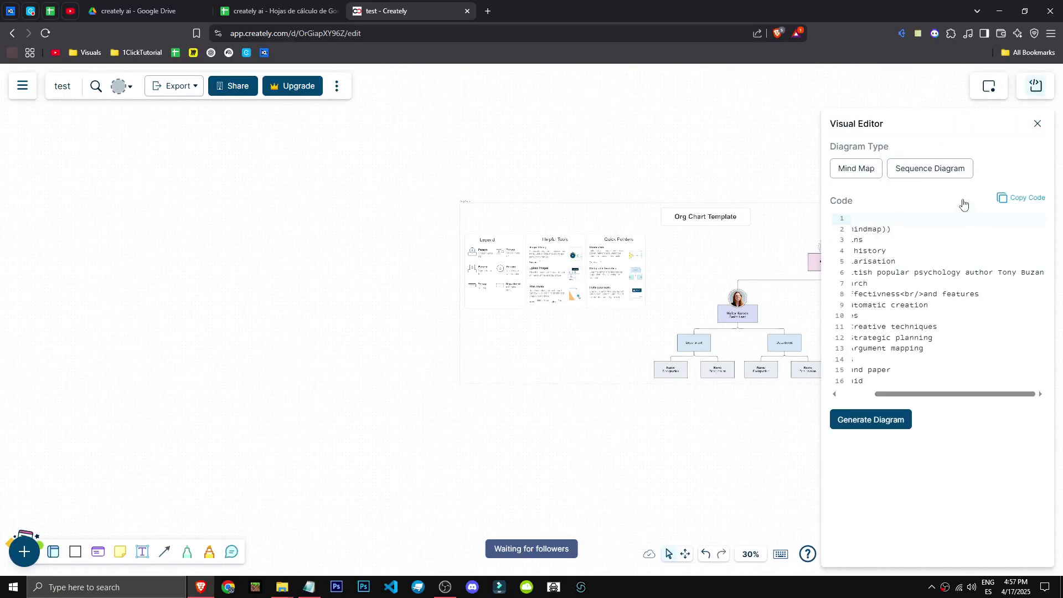
pyautogui.click(1035, 86)
pyautogui.click(525, 433)
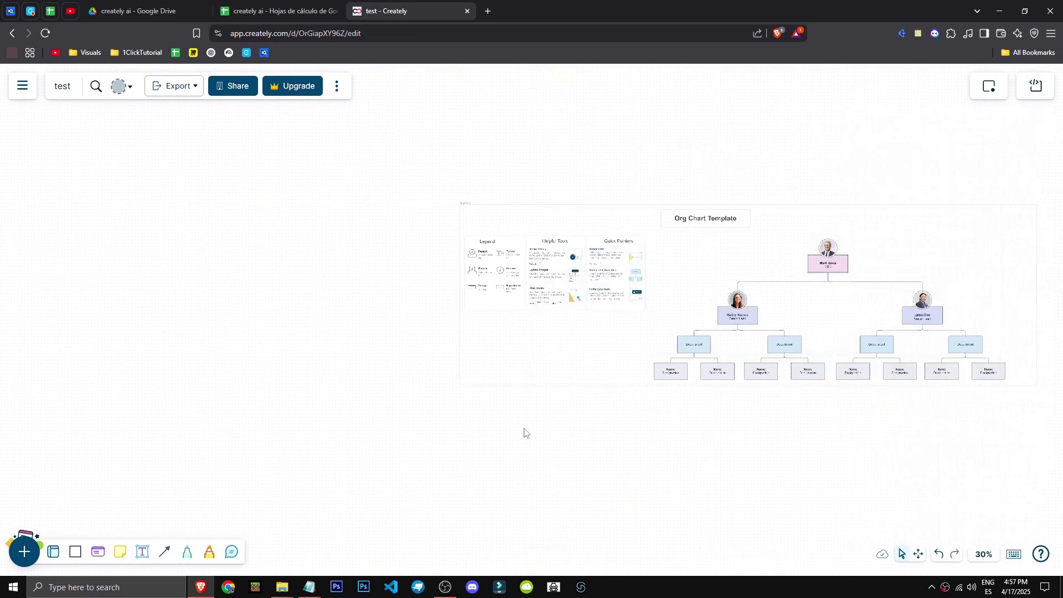
# Add the popular Mind Map template to the workspace beside the org chart
pyautogui.click(53, 551)
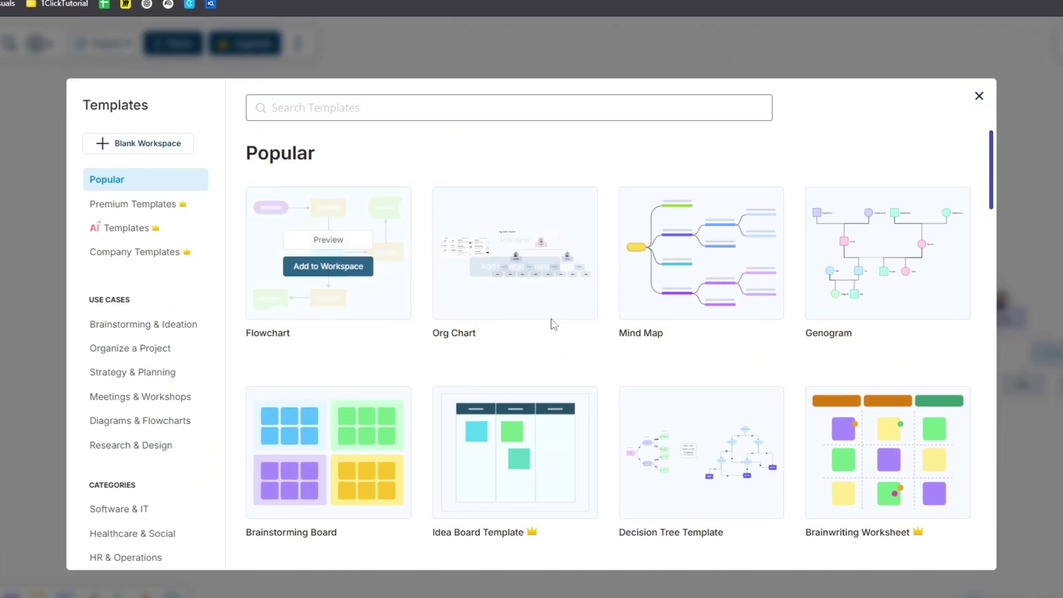
pyautogui.moveTo(720, 270)
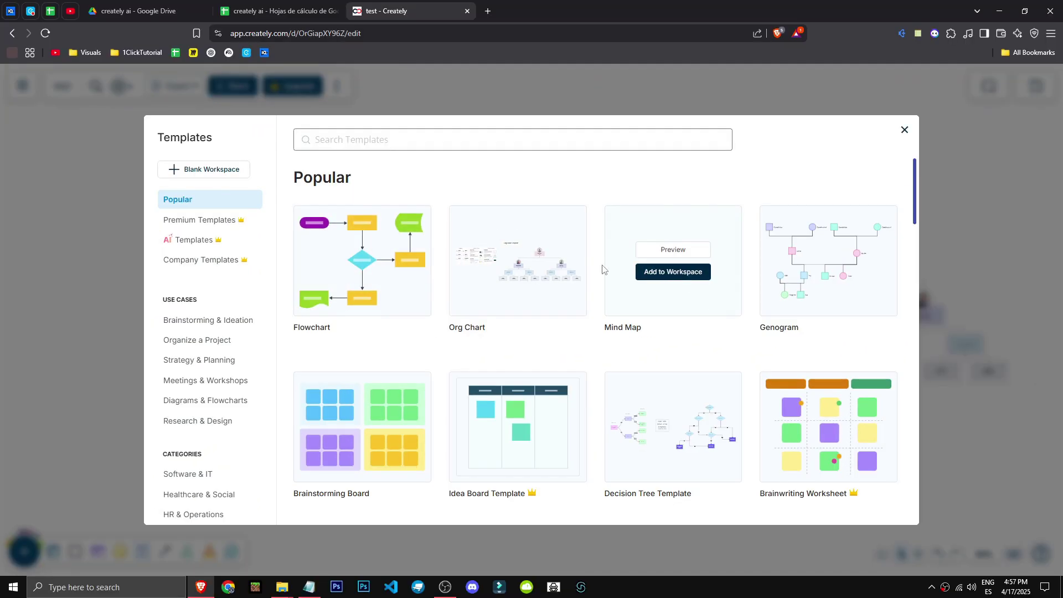
pyautogui.click(517, 271)
pyautogui.moveTo(372, 386); pyautogui.dragTo(271, 309)
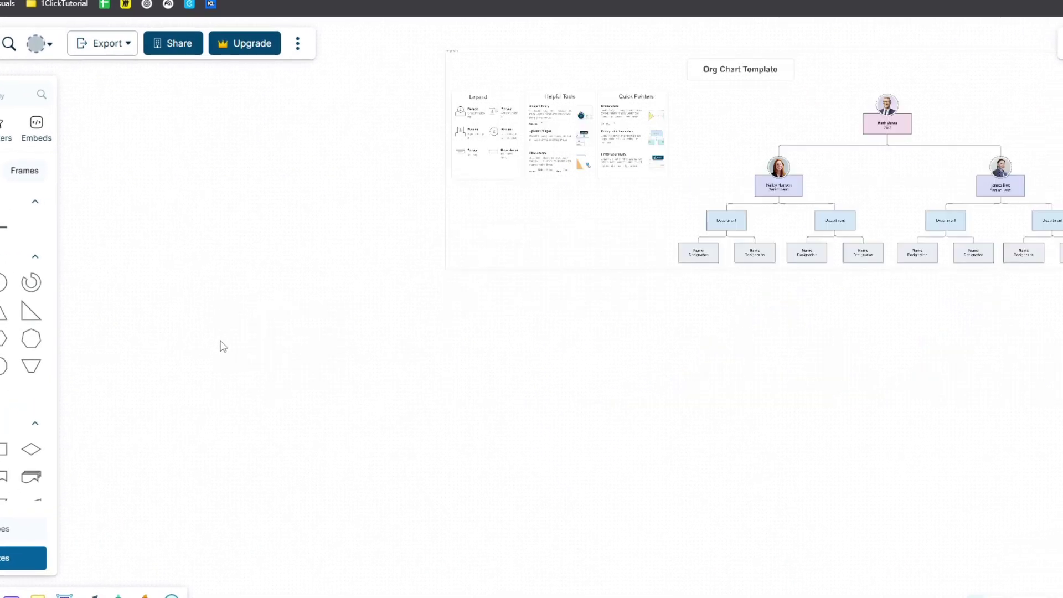
pyautogui.scroll(6, 344, 392)
pyautogui.scroll(-6, 382, 385)
pyautogui.scroll(3, 507, 366)
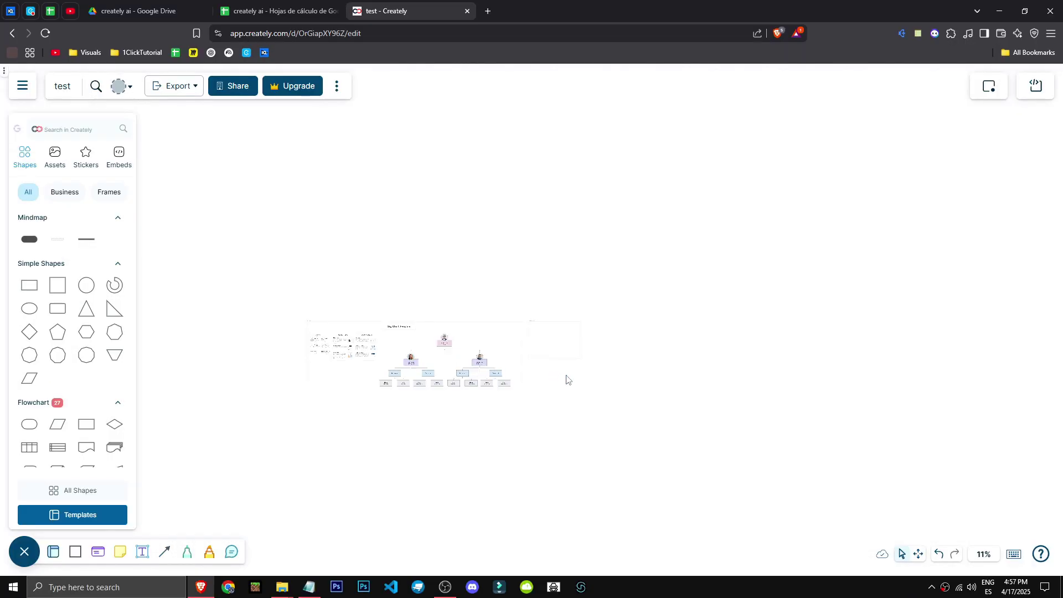
# Place a new card in the empty area below the org chart
pyautogui.scroll(3, 650, 401)
pyautogui.scroll(3, 429, 304)
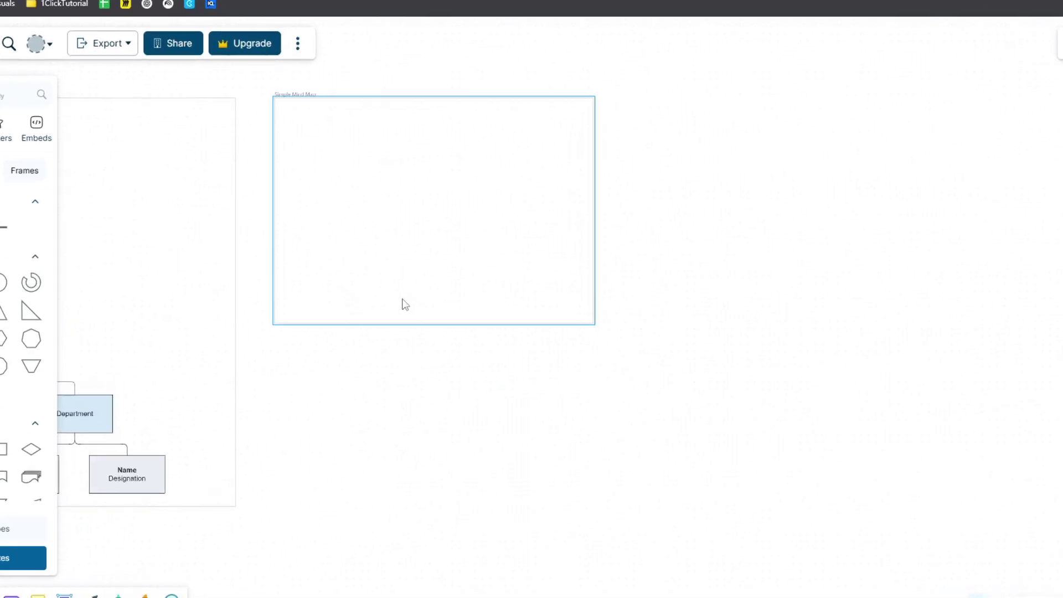
pyautogui.scroll(-3, 404, 304)
pyautogui.scroll(2, 372, 308)
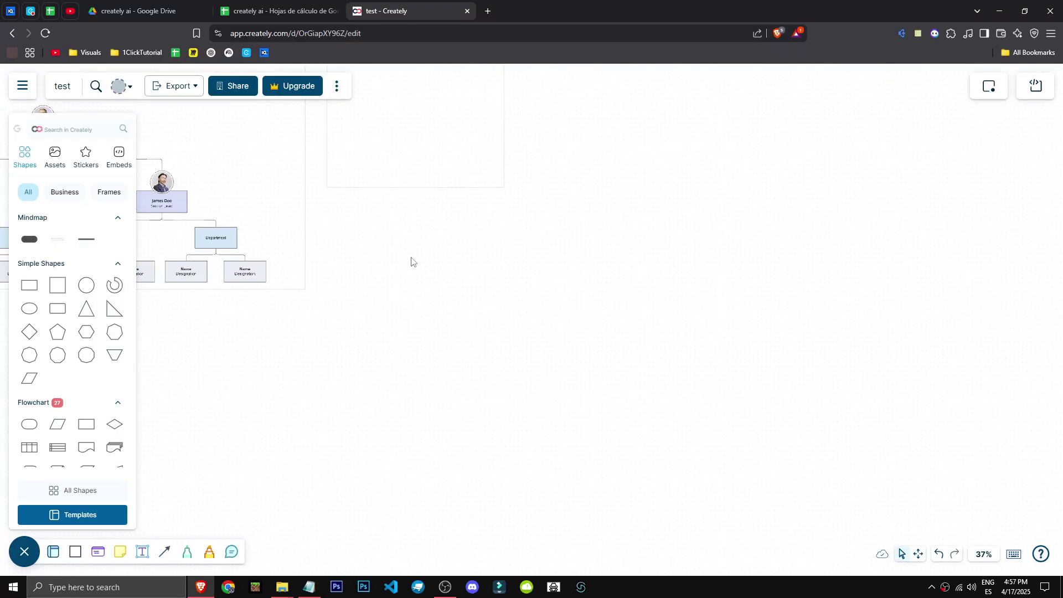
pyautogui.moveTo(422, 307); pyautogui.dragTo(432, 349)
pyautogui.moveTo(398, 306); pyautogui.dragTo(713, 359)
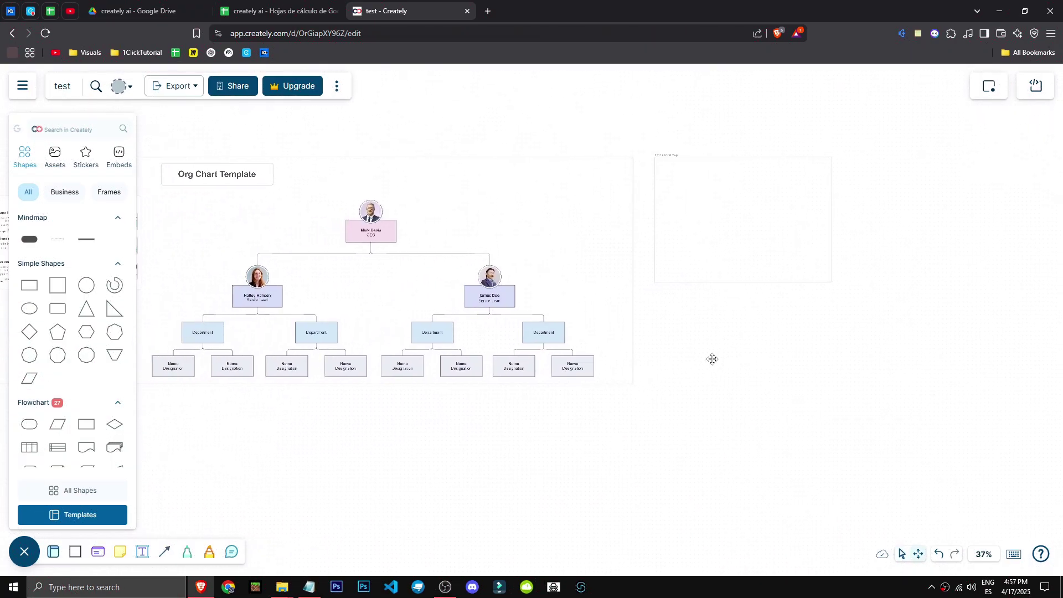
pyautogui.moveTo(377, 438); pyautogui.dragTo(457, 425)
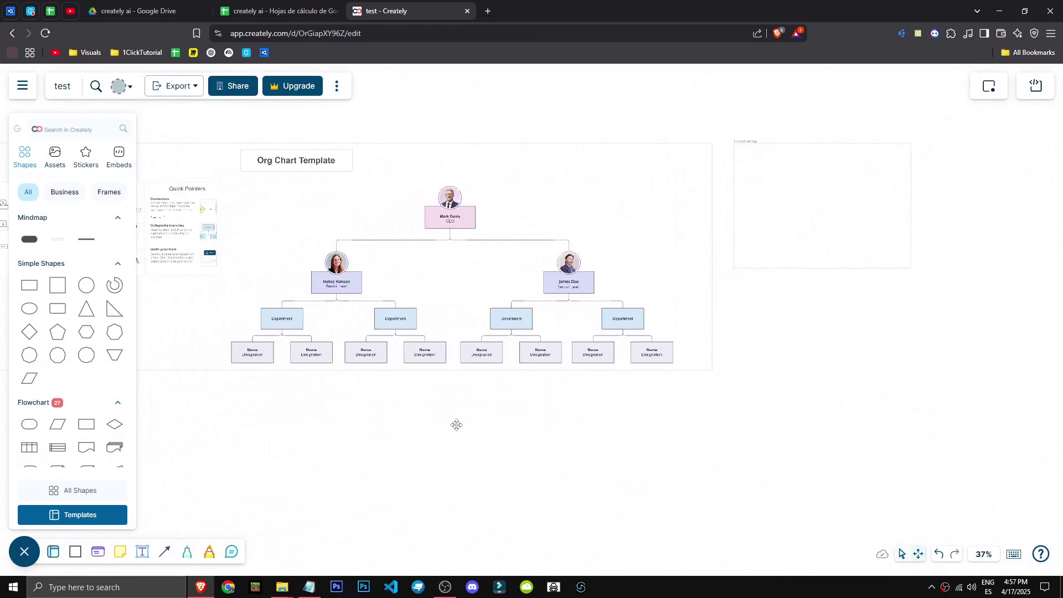
pyautogui.click(98, 552)
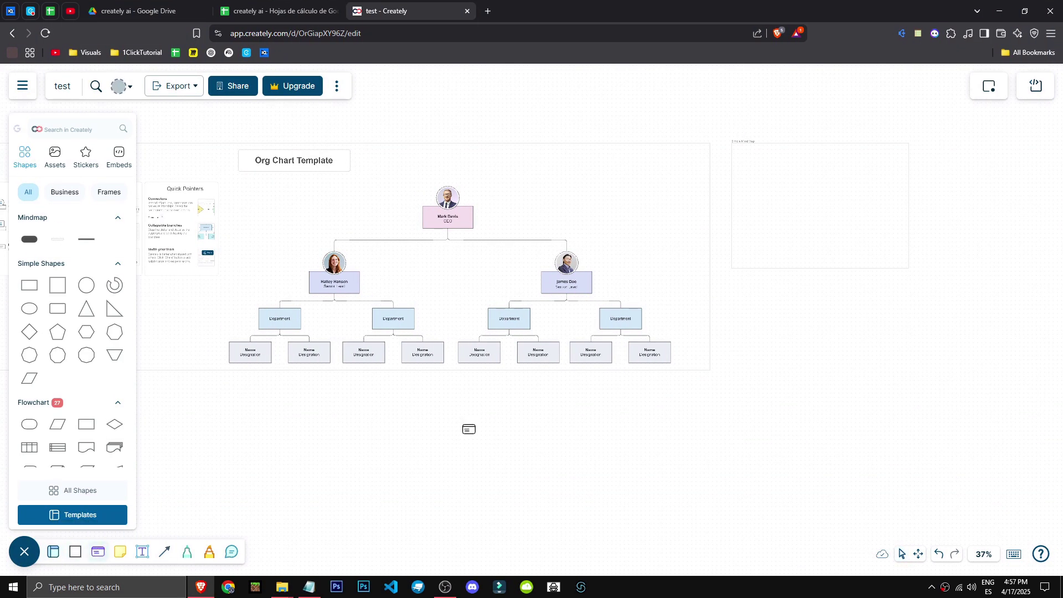
pyautogui.click(465, 450)
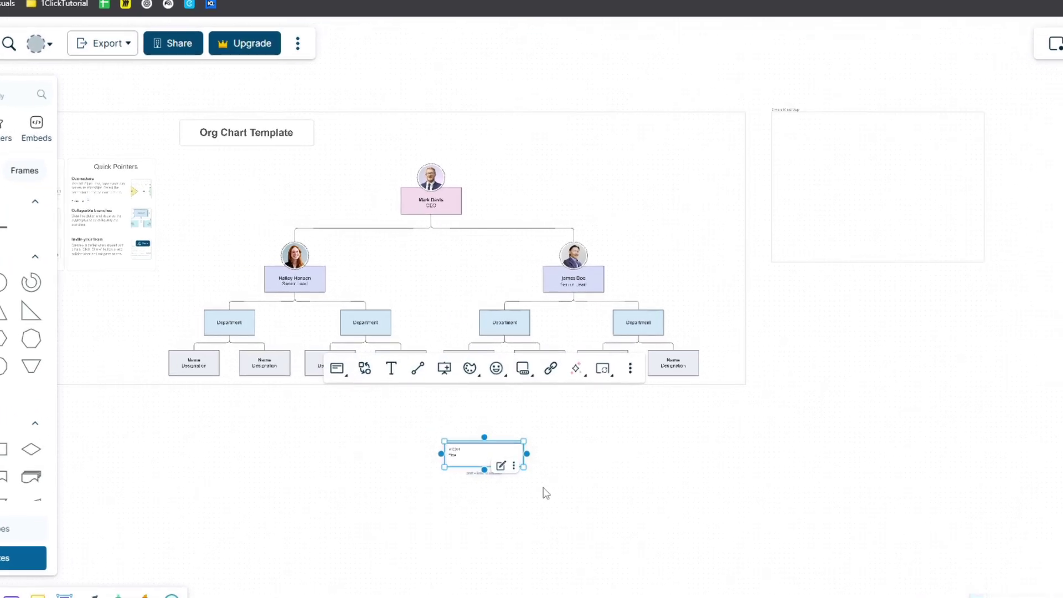
pyautogui.scroll(-4, 446, 434)
pyautogui.moveTo(431, 458); pyautogui.dragTo(330, 381)
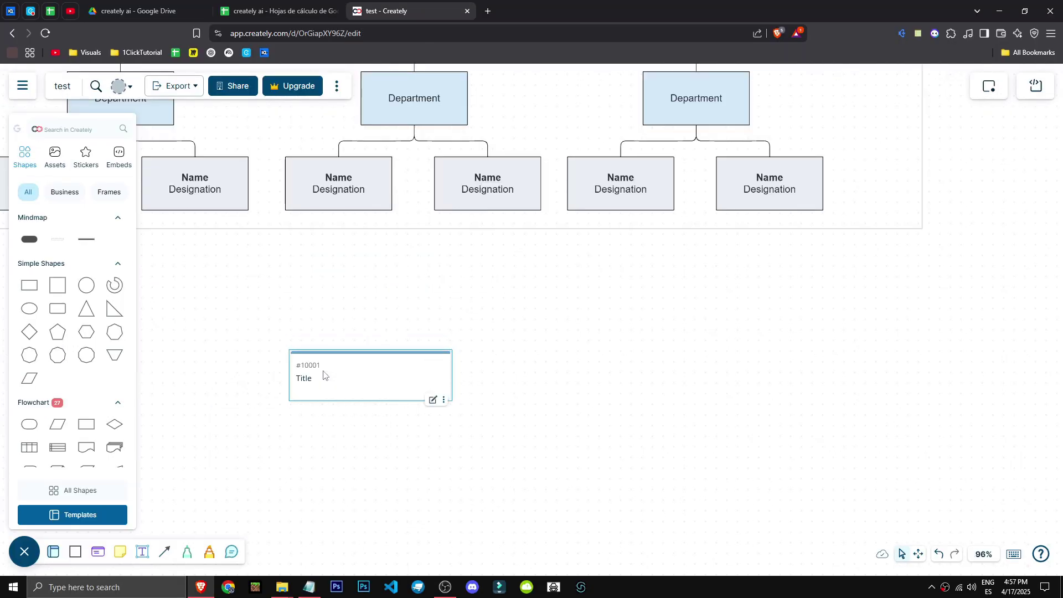
# Draw a straight arrow connector from the card's right side and try to reposition its ends
pyautogui.click(166, 556)
pyautogui.moveTo(435, 374); pyautogui.dragTo(441, 376)
pyautogui.click(493, 267)
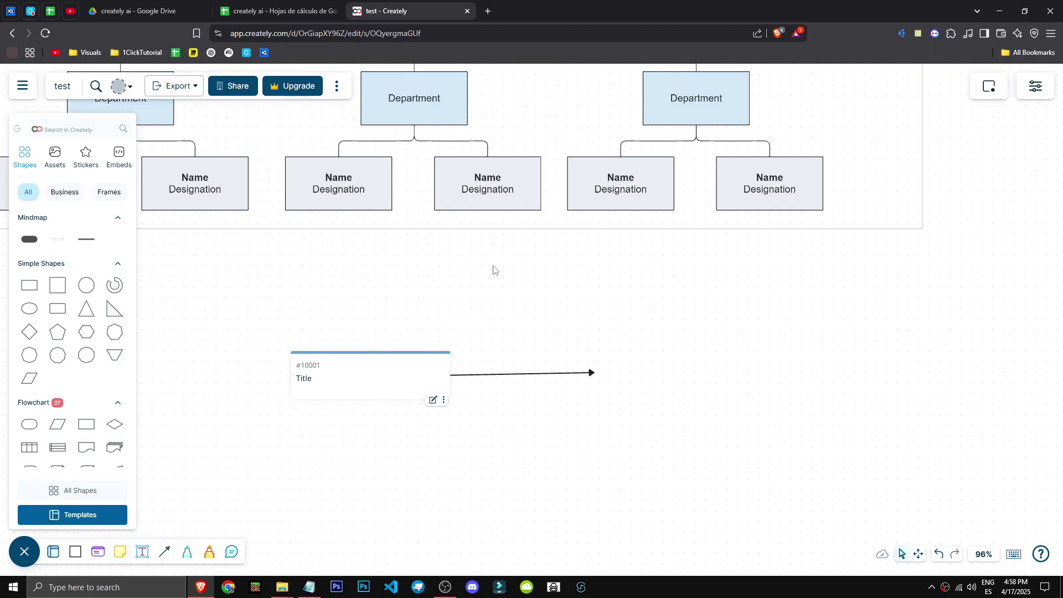
pyautogui.click(576, 374)
pyautogui.moveTo(597, 372); pyautogui.dragTo(416, 232)
pyautogui.doubleClick(468, 375)
pyautogui.doubleClick(593, 373)
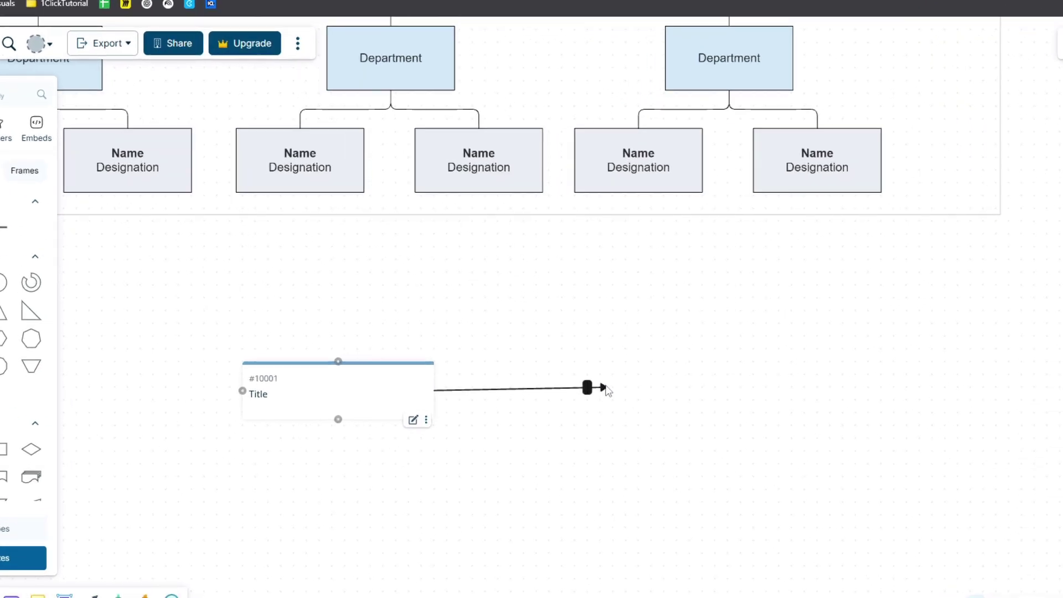
pyautogui.moveTo(591, 389); pyautogui.dragTo(453, 378)
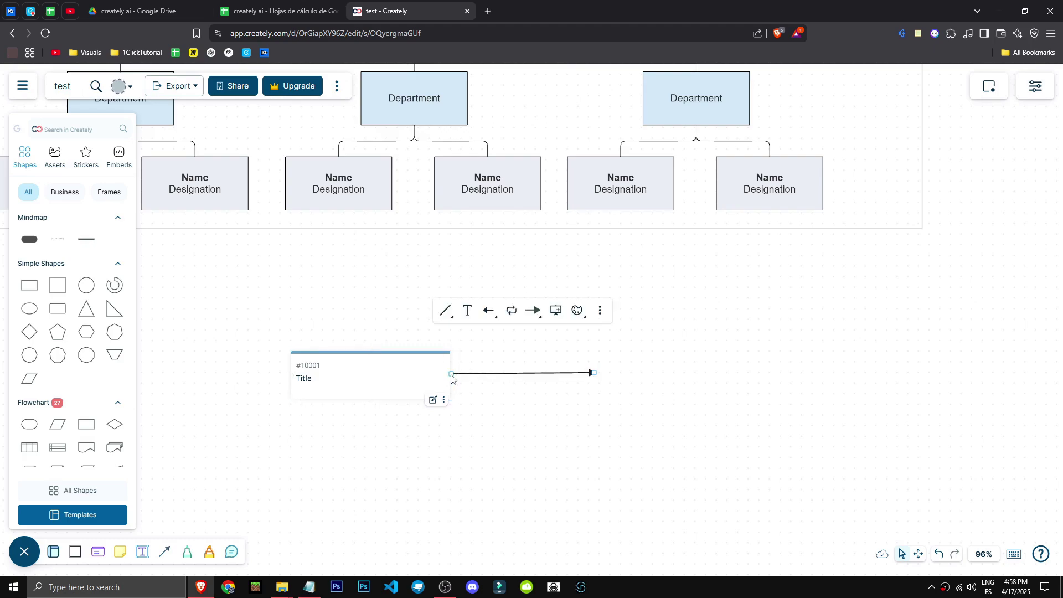
pyautogui.moveTo(594, 375); pyautogui.dragTo(393, 161)
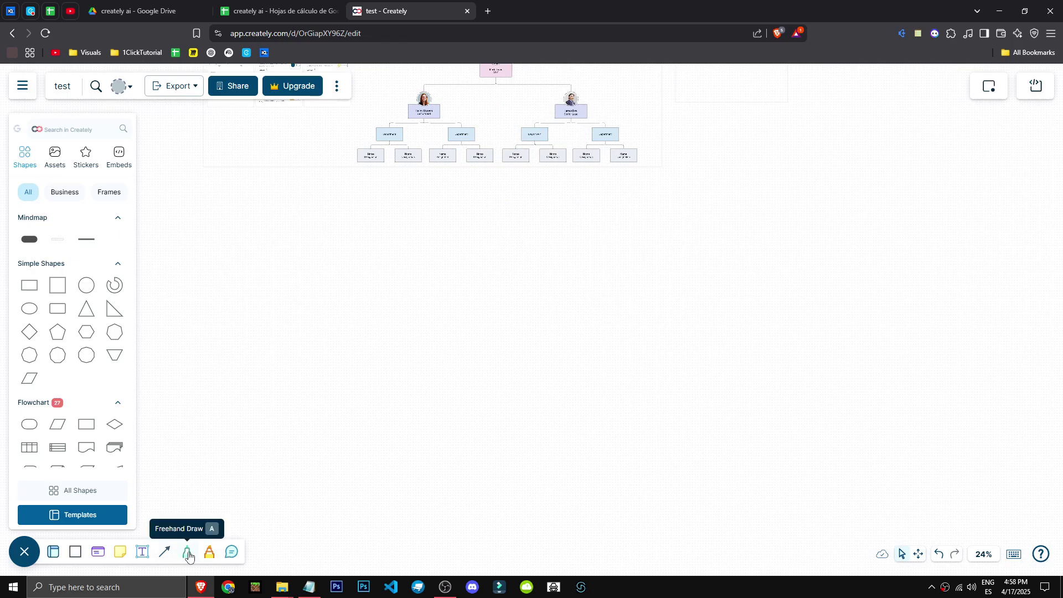
# Try a freehand stroke in the empty area below the org chart
pyautogui.moveTo(311, 249); pyautogui.dragTo(382, 280)
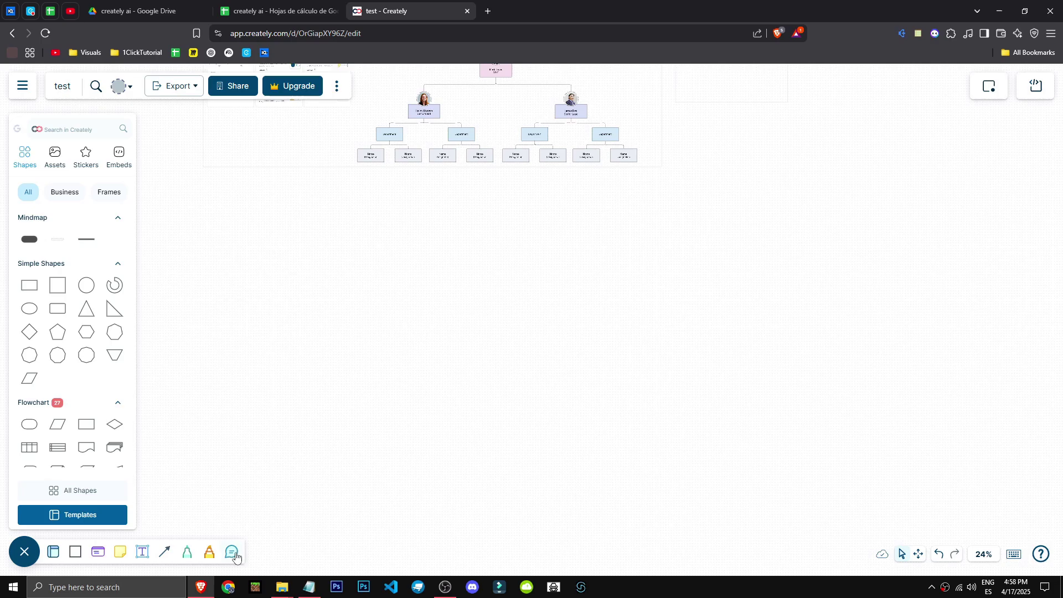
pyautogui.scroll(-1, 300, 387)
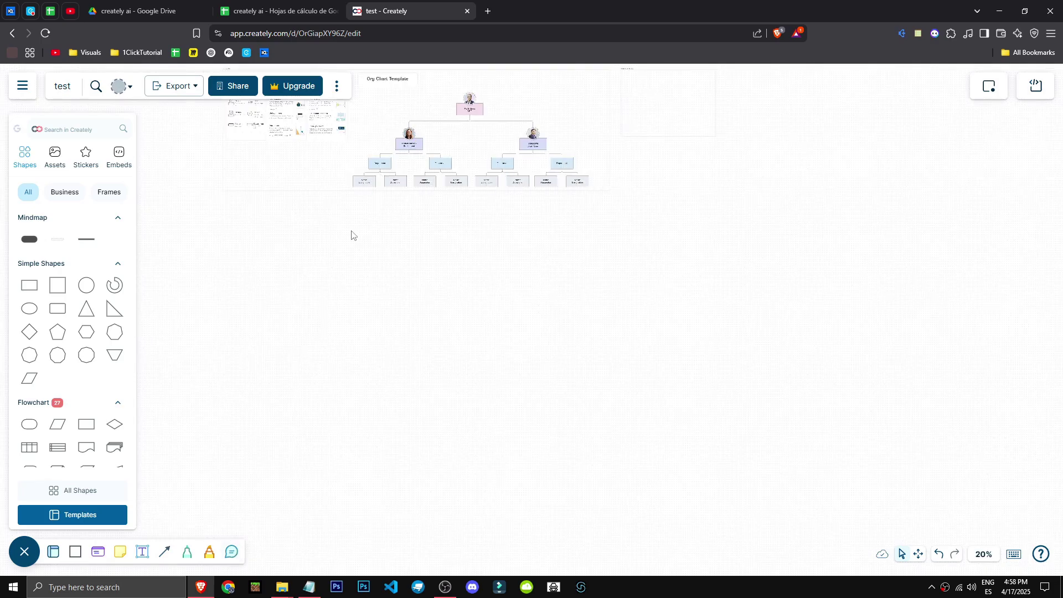
pyautogui.scroll(5, 450, 146)
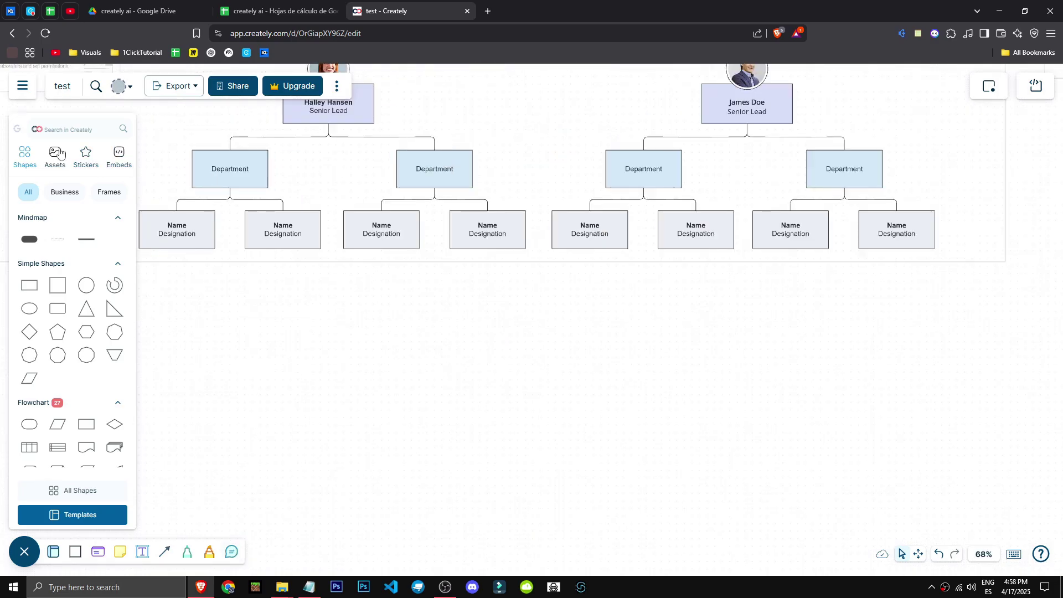
pyautogui.scroll(2, 504, 114)
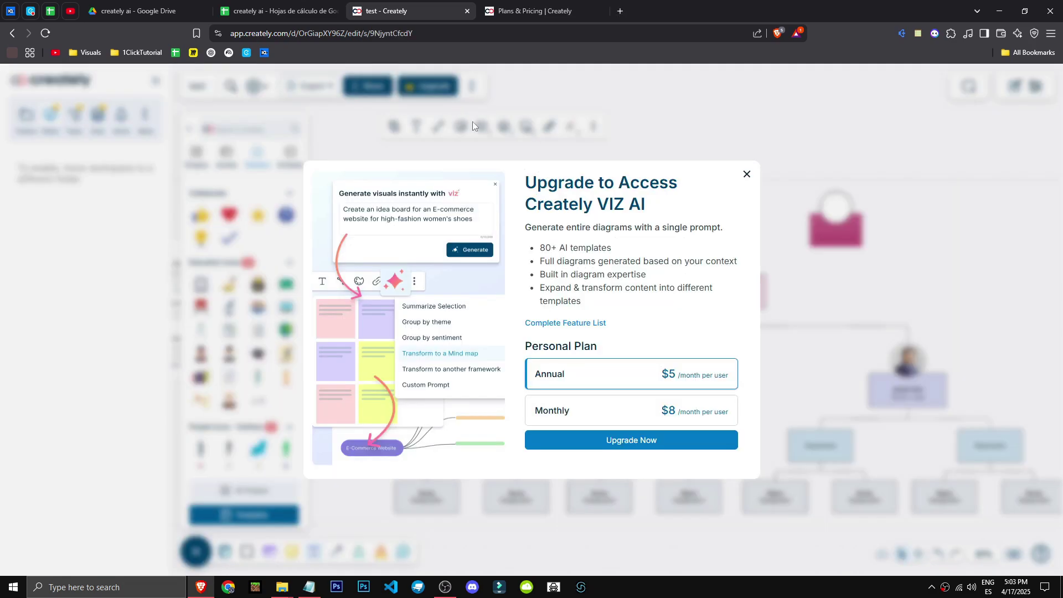
# Open the annual Personal plan purchase page from the VIZ AI upgrade offer, and close it in favour of the Plans & Pricing page
pyautogui.click(688, 447)
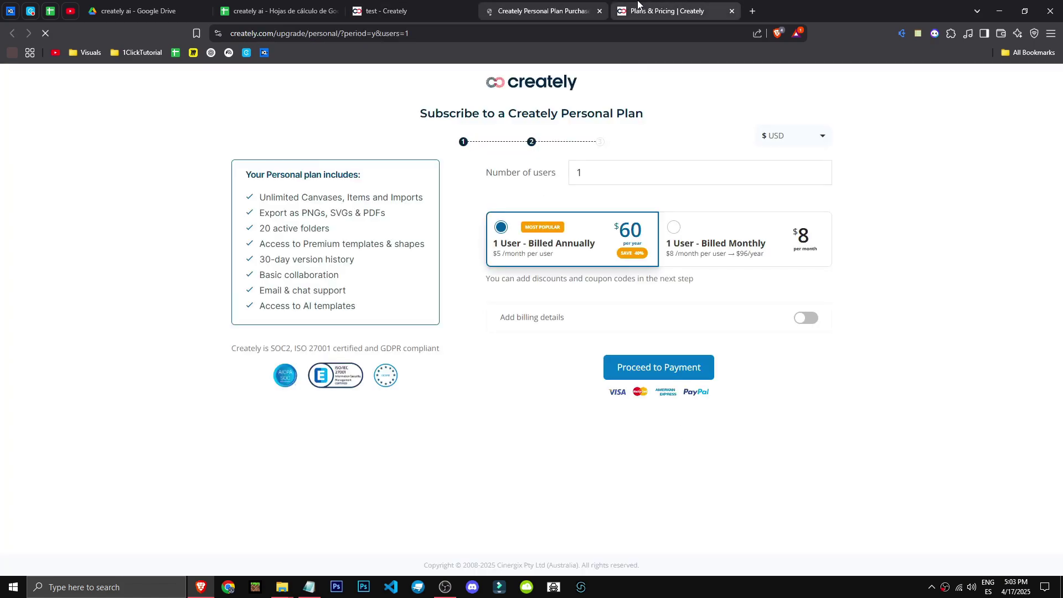
pyautogui.middleClick(559, 4)
pyautogui.click(549, 9)
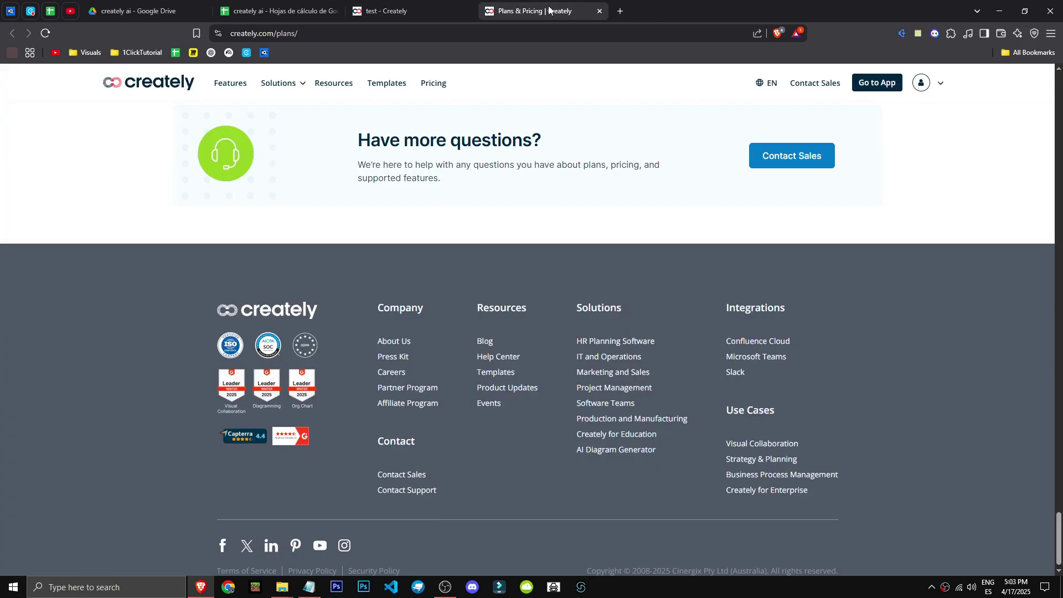
# Review the plan cards on the pricing page and switch the prices to monthly billing
pyautogui.scroll(20, 59, 257)
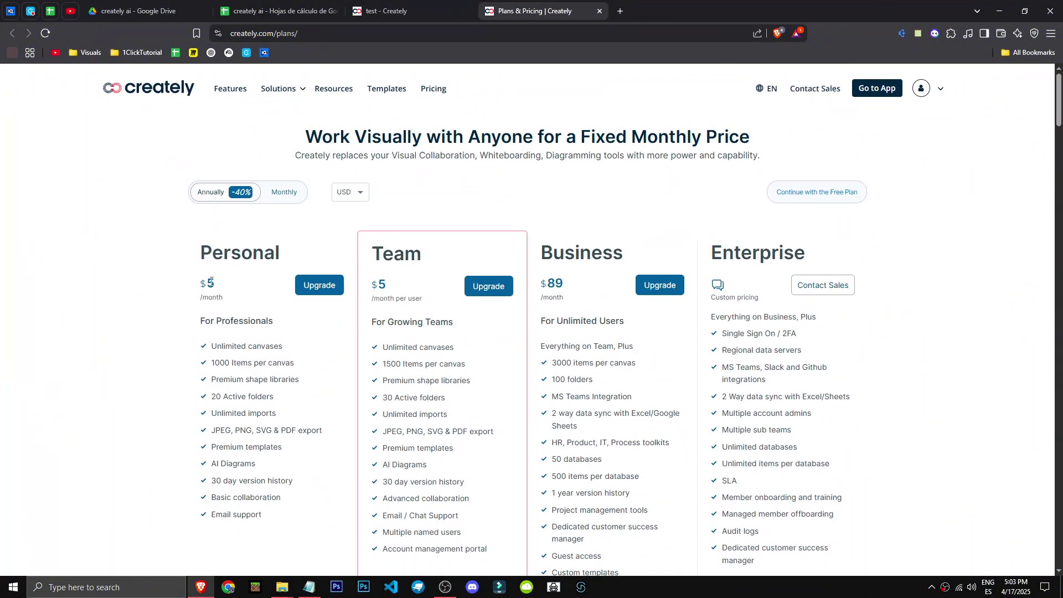
pyautogui.scroll(-5, 246, 312)
pyautogui.scroll(5, 247, 311)
pyautogui.click(277, 193)
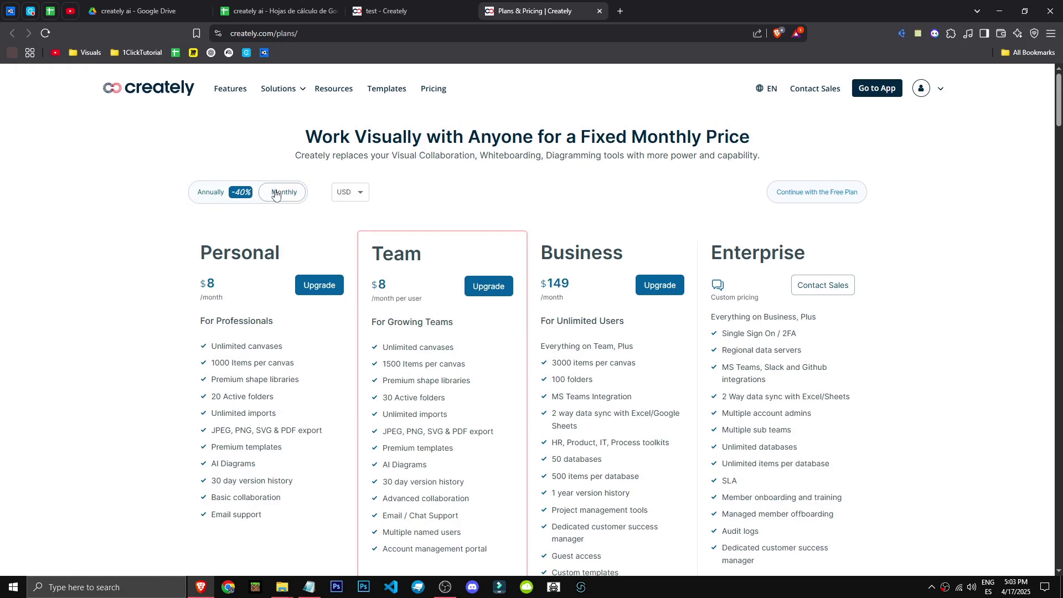
# Compare the plans' usage limits for canvases, folders, storage and version history
pyautogui.scroll(-14, 103, 360)
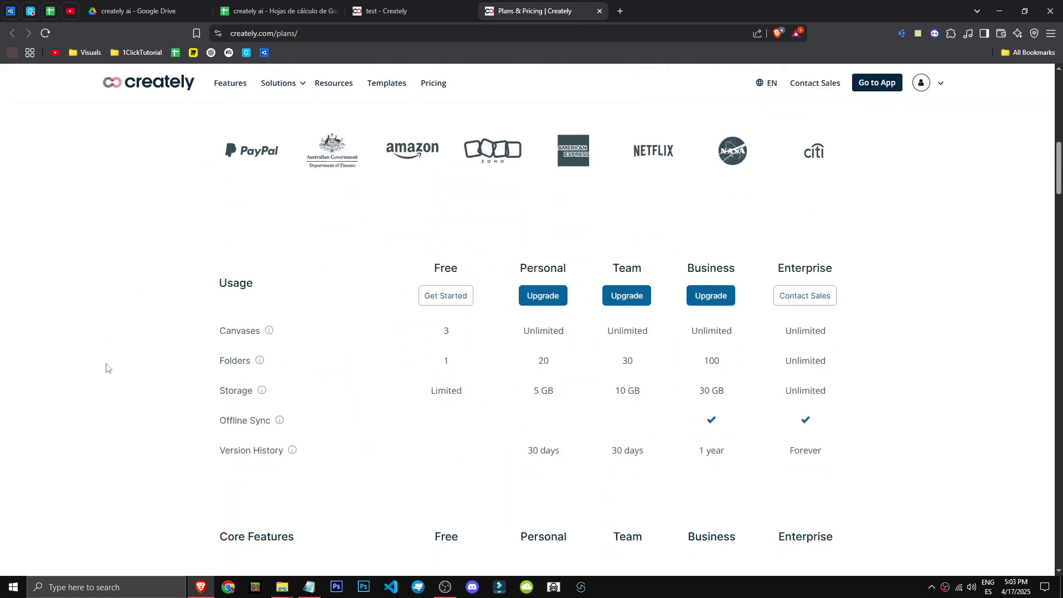
pyautogui.moveTo(260, 284)
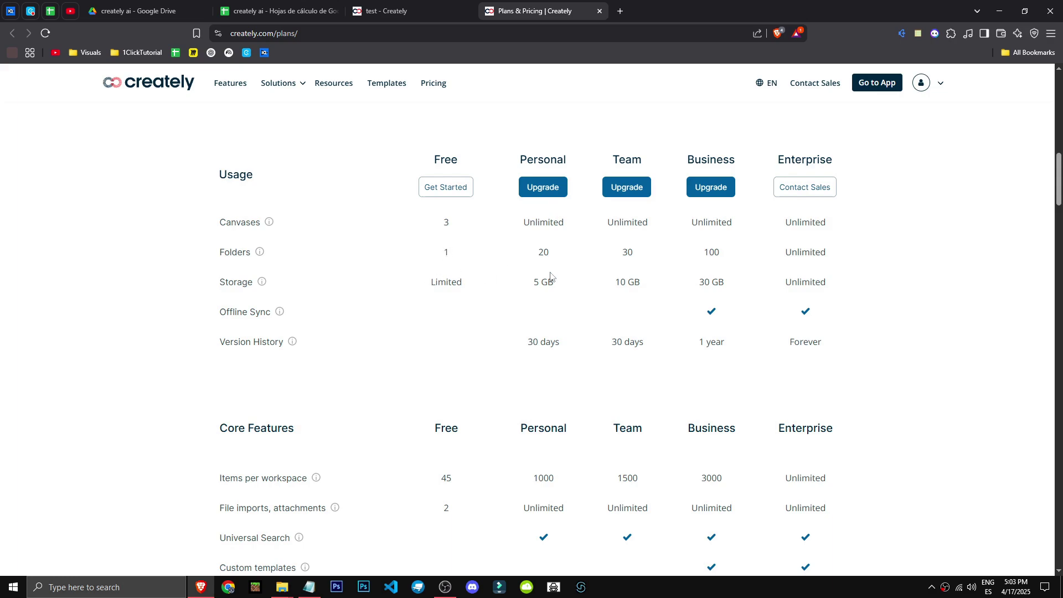
pyautogui.moveTo(533, 281); pyautogui.dragTo(641, 282)
pyautogui.scroll(-1, 517, 298)
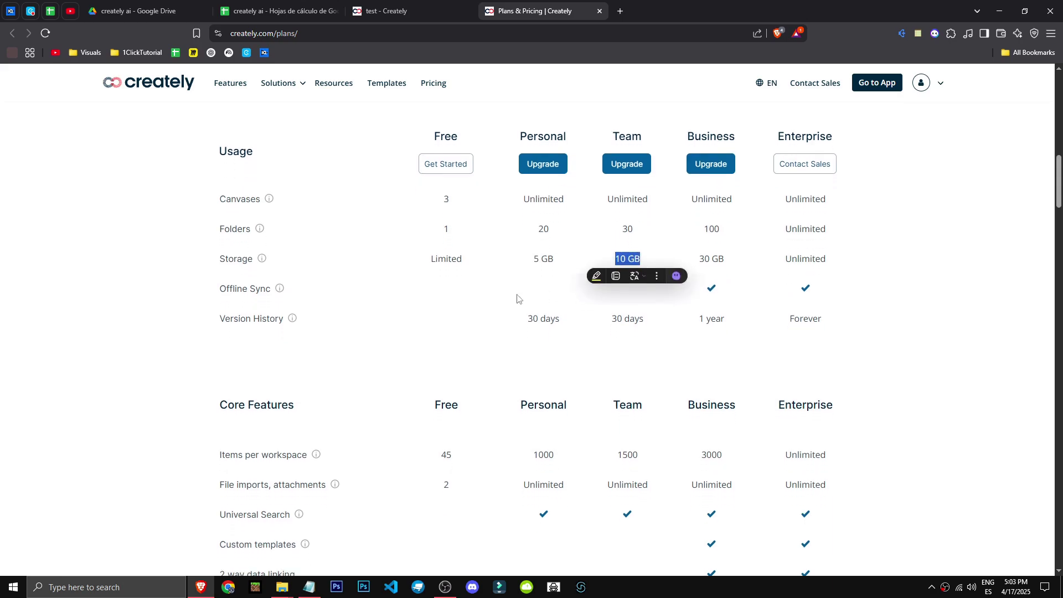
pyautogui.moveTo(524, 287); pyautogui.dragTo(560, 287)
pyautogui.scroll(1, 473, 329)
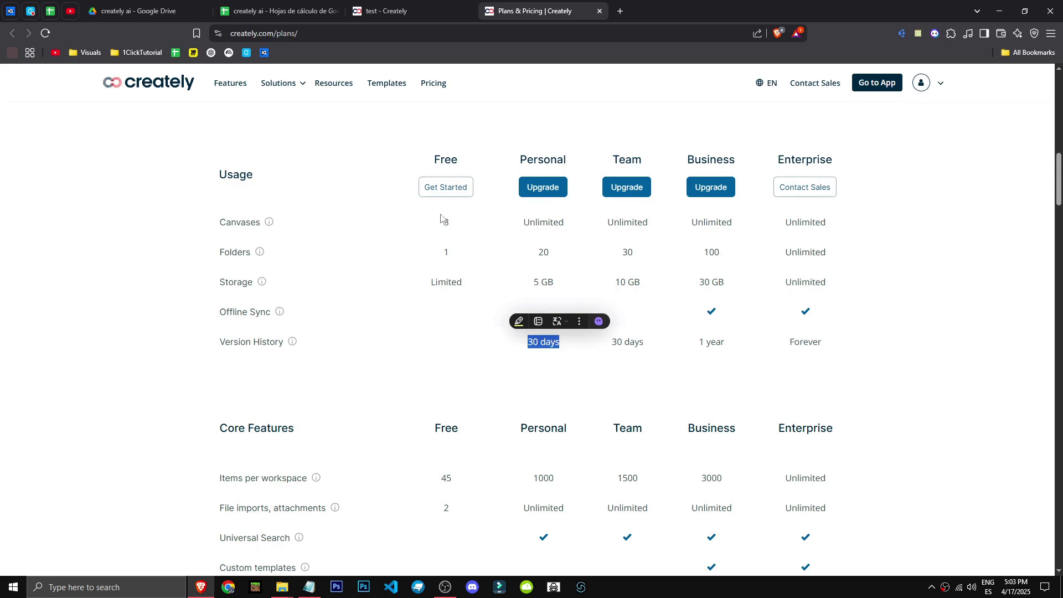
pyautogui.moveTo(442, 221); pyautogui.dragTo(451, 222)
pyautogui.moveTo(538, 222); pyautogui.dragTo(559, 222)
pyautogui.moveTo(531, 278); pyautogui.dragTo(538, 276)
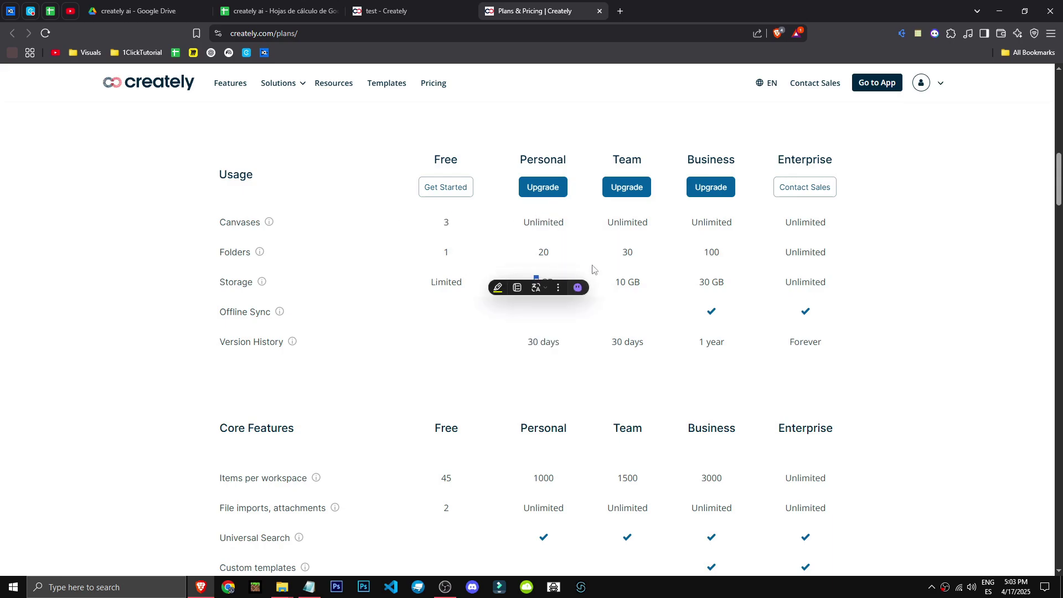
pyautogui.click(593, 269)
# Compare the Core Features and Advanced Diagramming sections across the plans
pyautogui.scroll(-3, 475, 313)
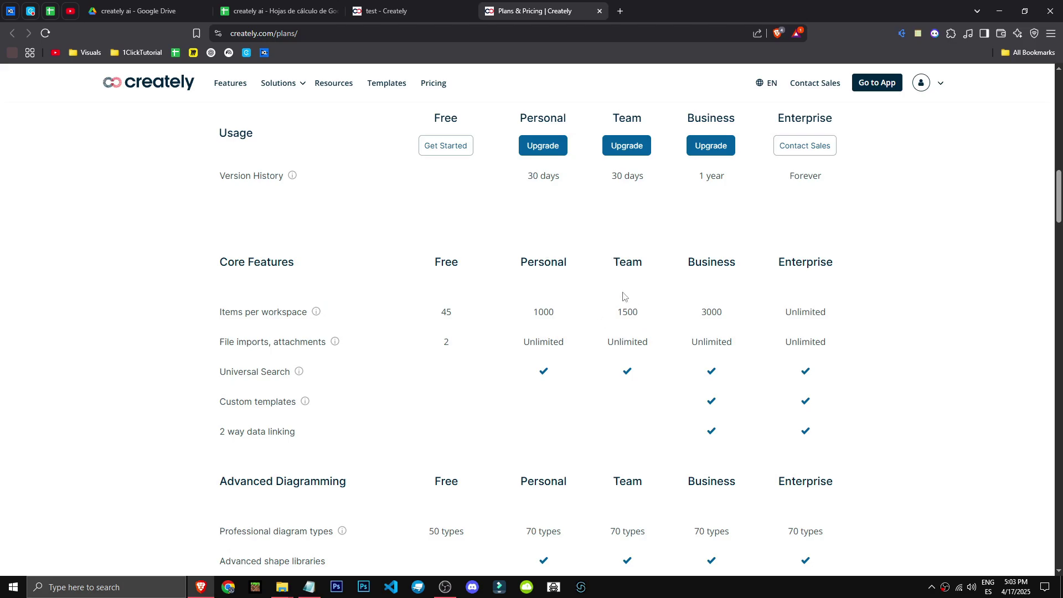
pyautogui.scroll(-2, 493, 380)
pyautogui.scroll(-1, 495, 404)
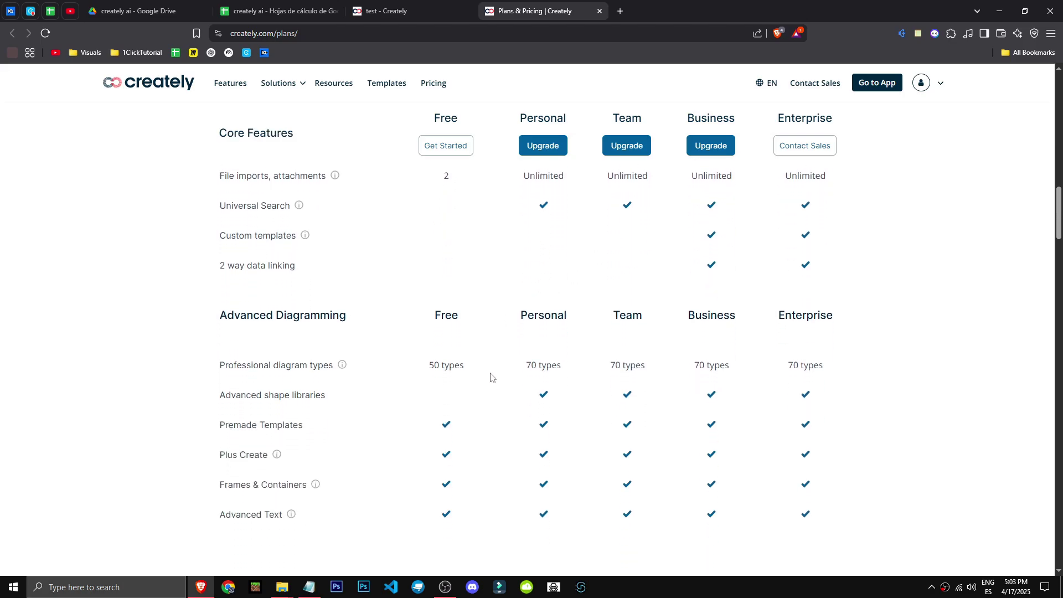
pyautogui.scroll(1, 492, 376)
pyautogui.scroll(-3, 429, 313)
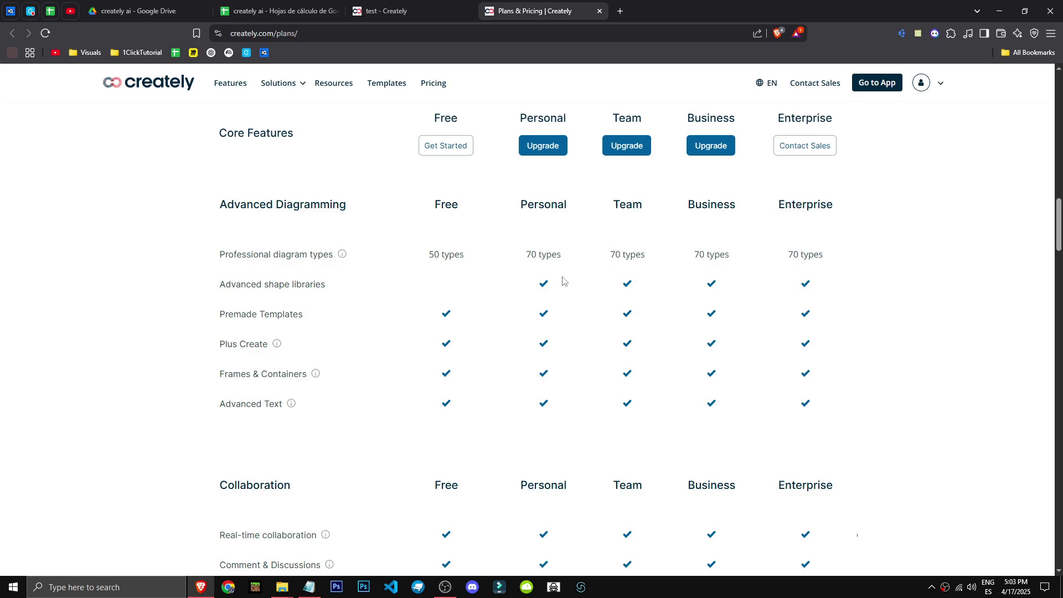
# Examine the Collaboration and Databases sections of the comparison table, including the Standard DBs explanation, and return to the plan prices
pyautogui.scroll(-6, 565, 285)
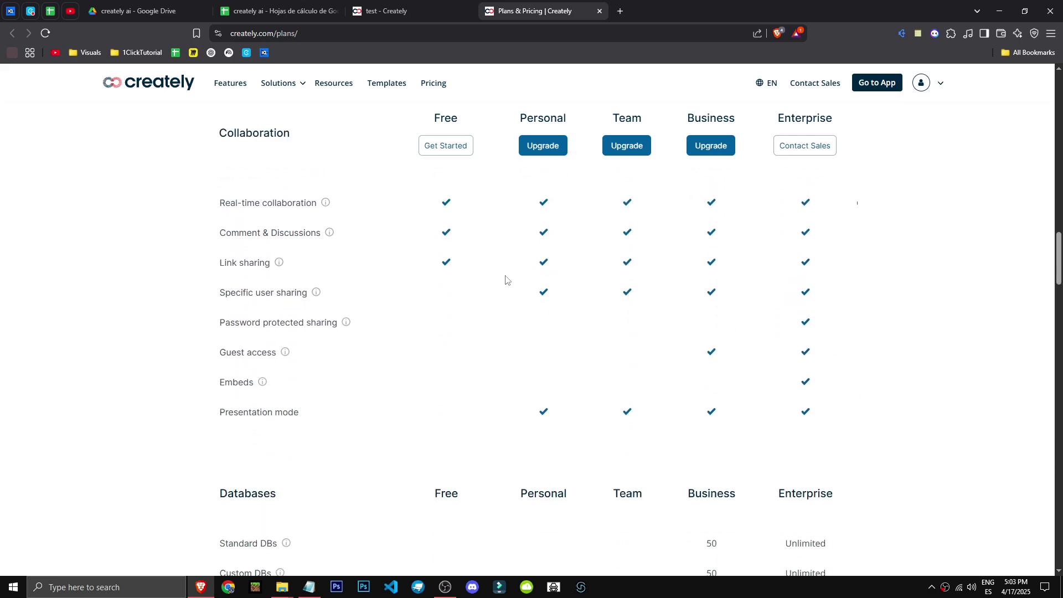
pyautogui.moveTo(315, 292)
pyautogui.scroll(-1, 692, 365)
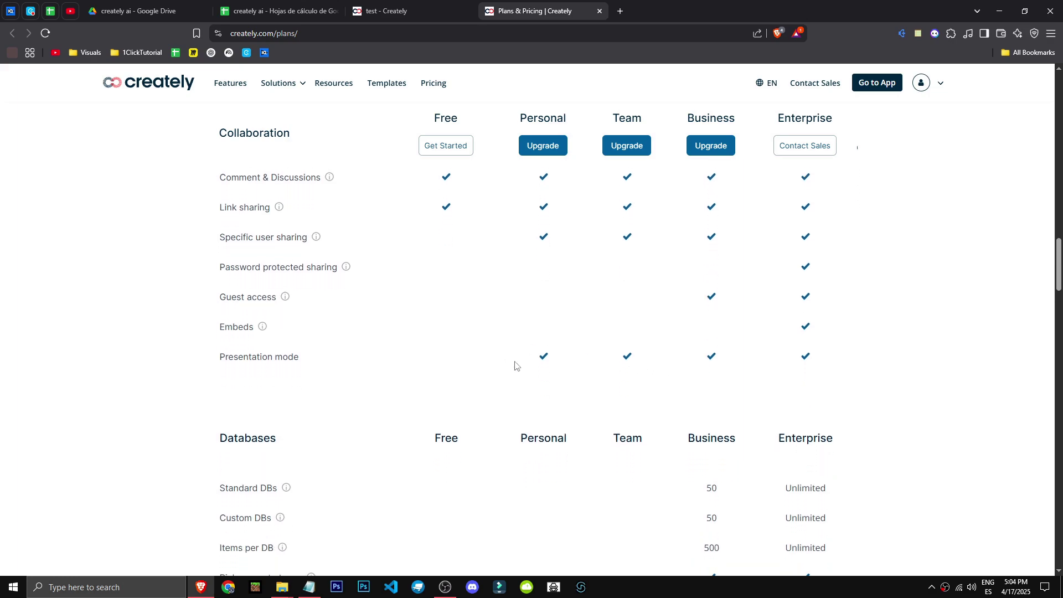
pyautogui.scroll(-4, 515, 377)
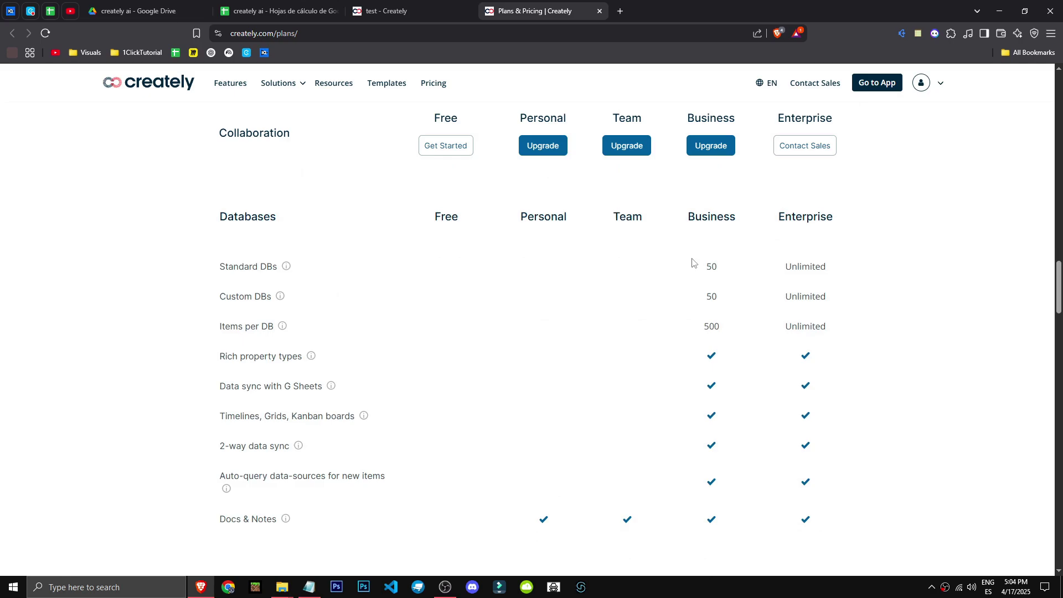
pyautogui.moveTo(290, 275)
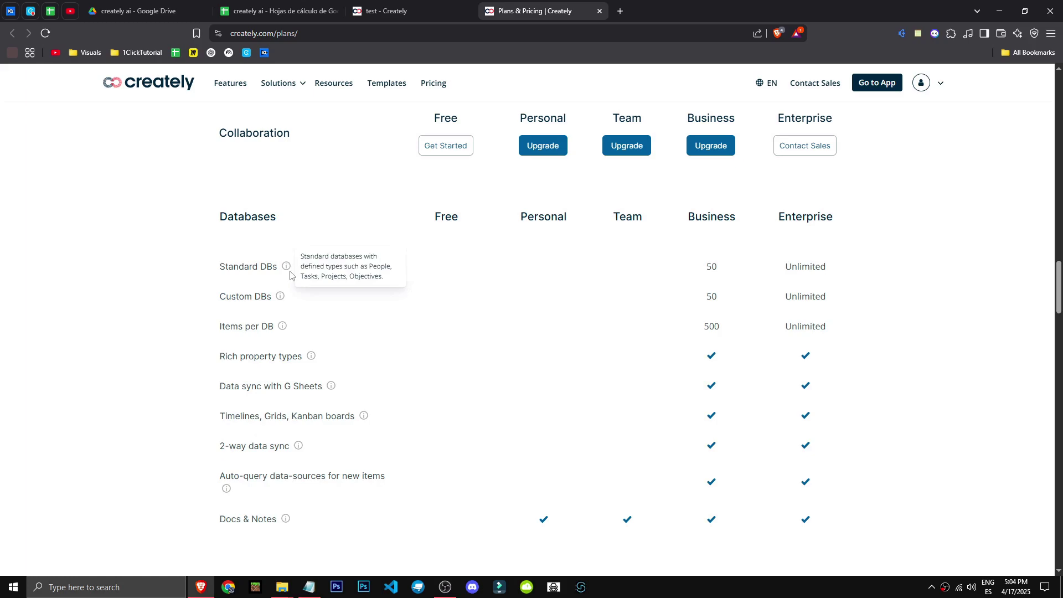
pyautogui.scroll(-1, 999, 208)
pyautogui.scroll(15, 968, 145)
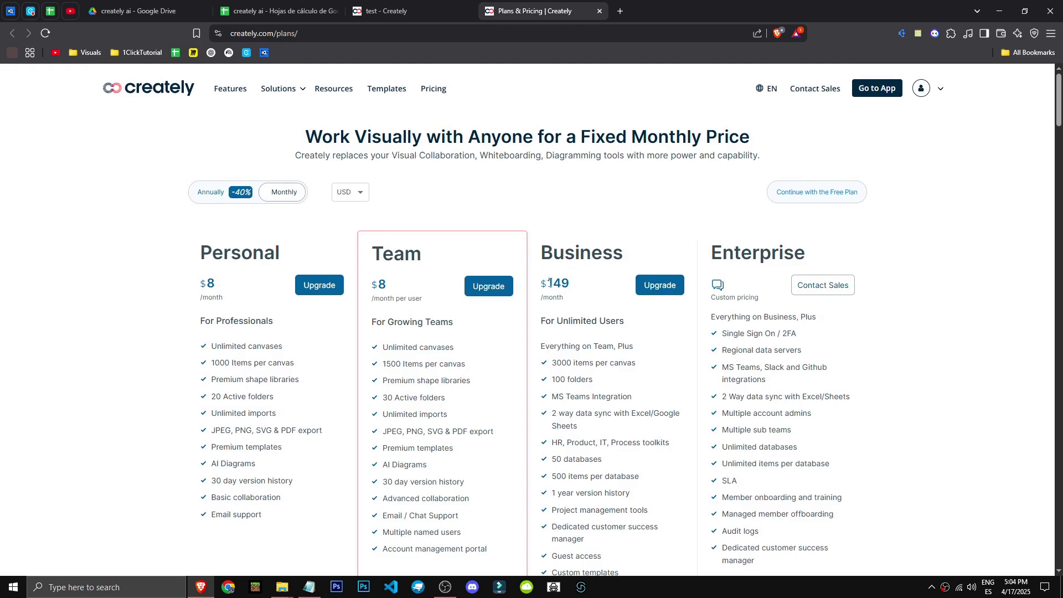
# Review the Integrations & Exports, Support and security sections for each plan, and go back to the plan prices
pyautogui.scroll(-20, 582, 470)
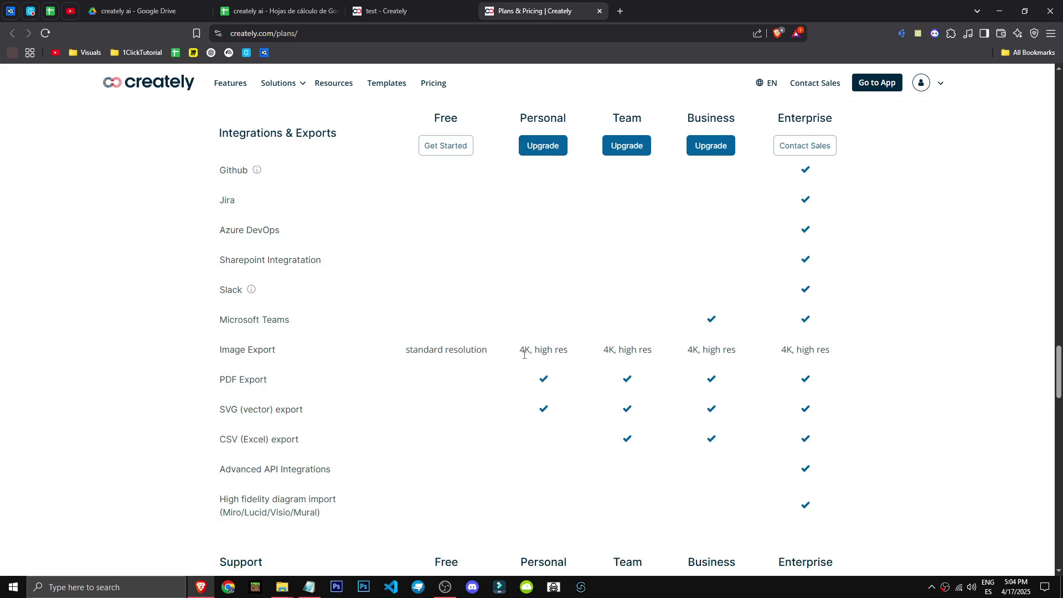
pyautogui.scroll(-5, 546, 457)
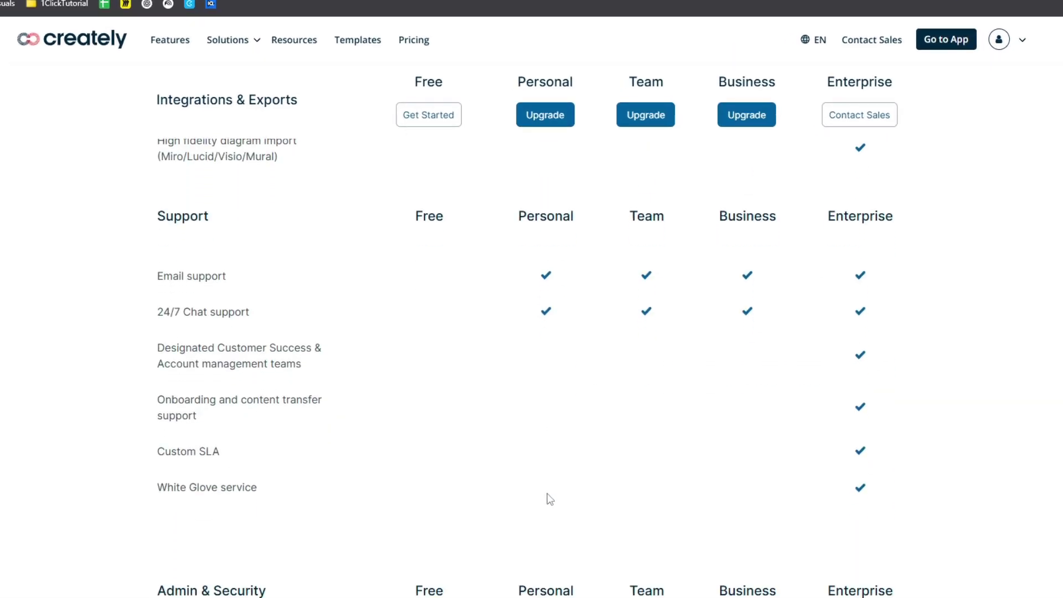
pyautogui.scroll(-10, 550, 498)
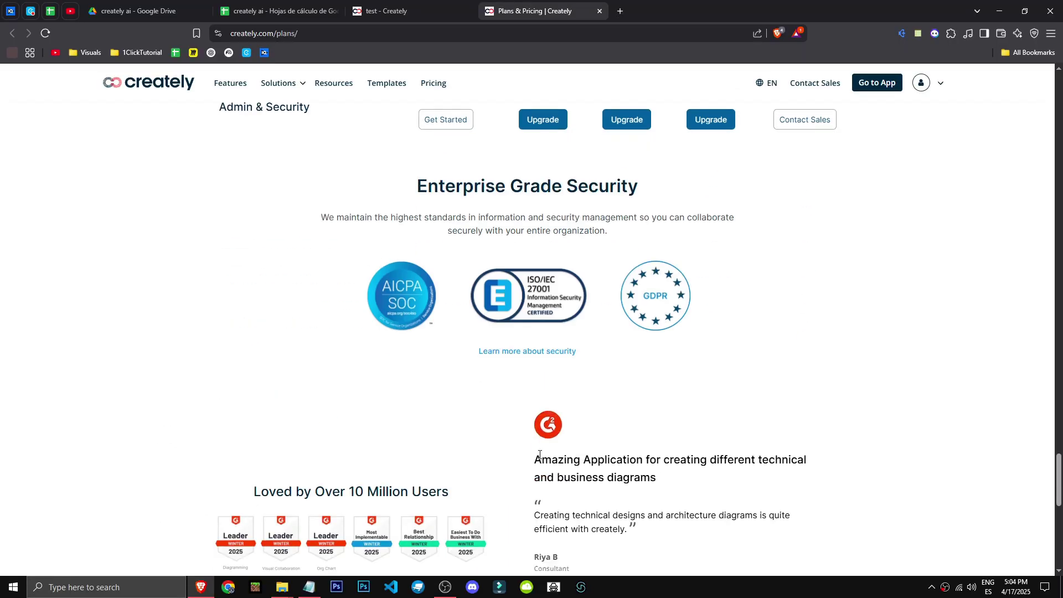
pyautogui.scroll(-5, 540, 455)
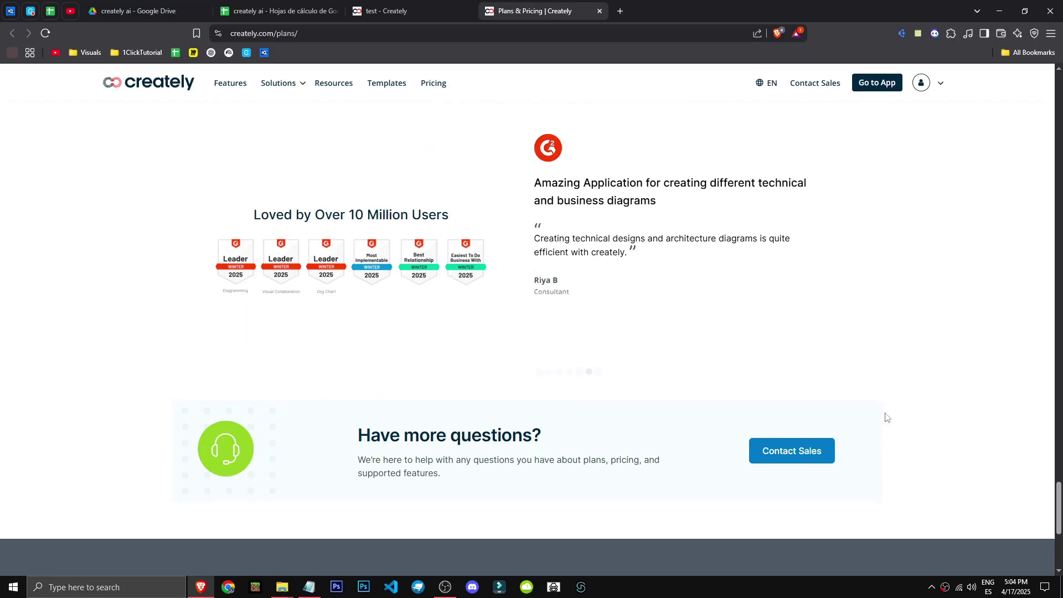
pyautogui.scroll(20, 885, 418)
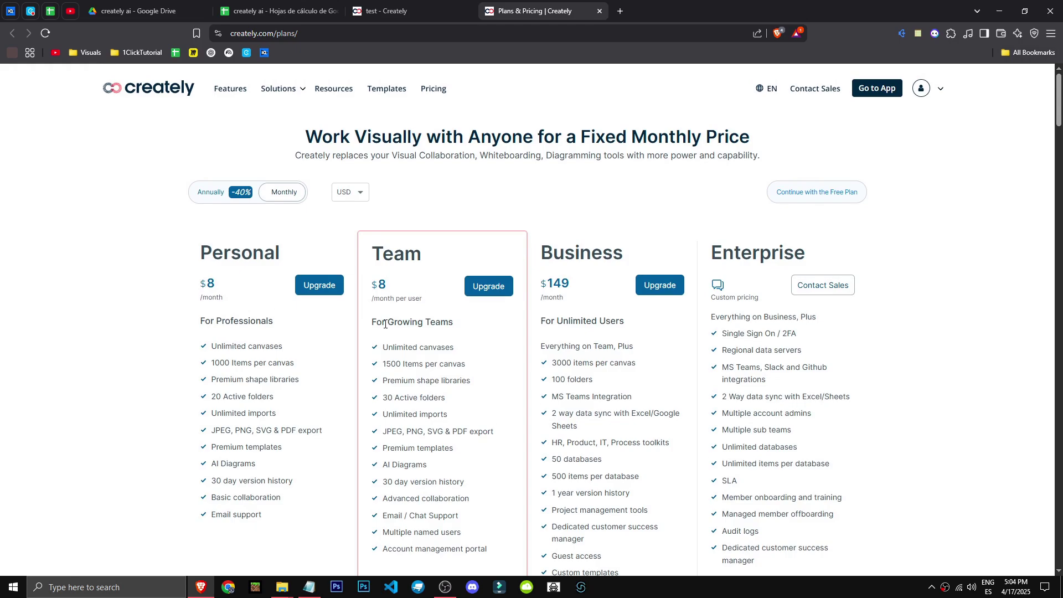